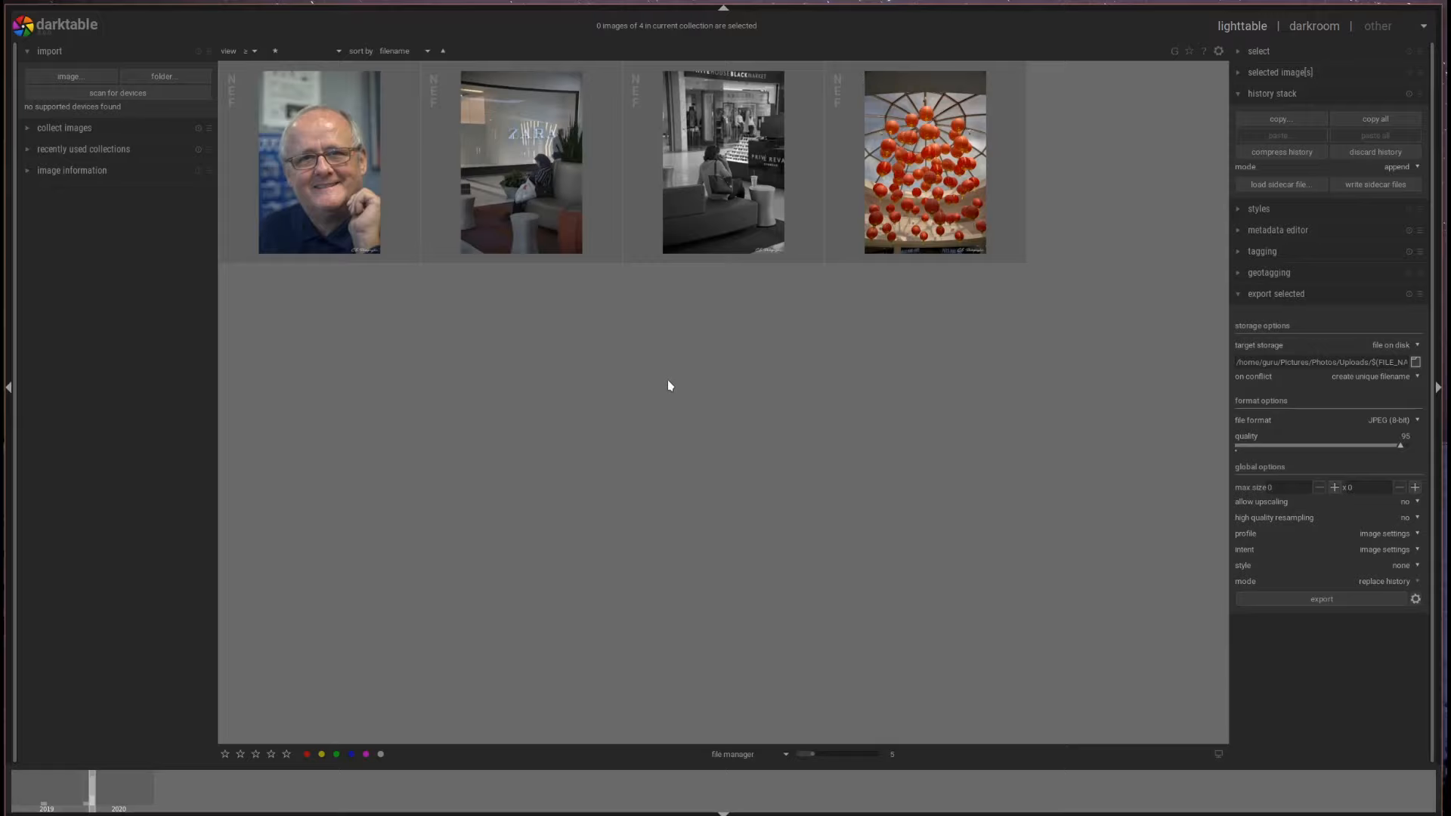
# - Import the 2020 > 2020-02-04 folder and select its fourth dog thumbnail
pyautogui.click(182, 78)
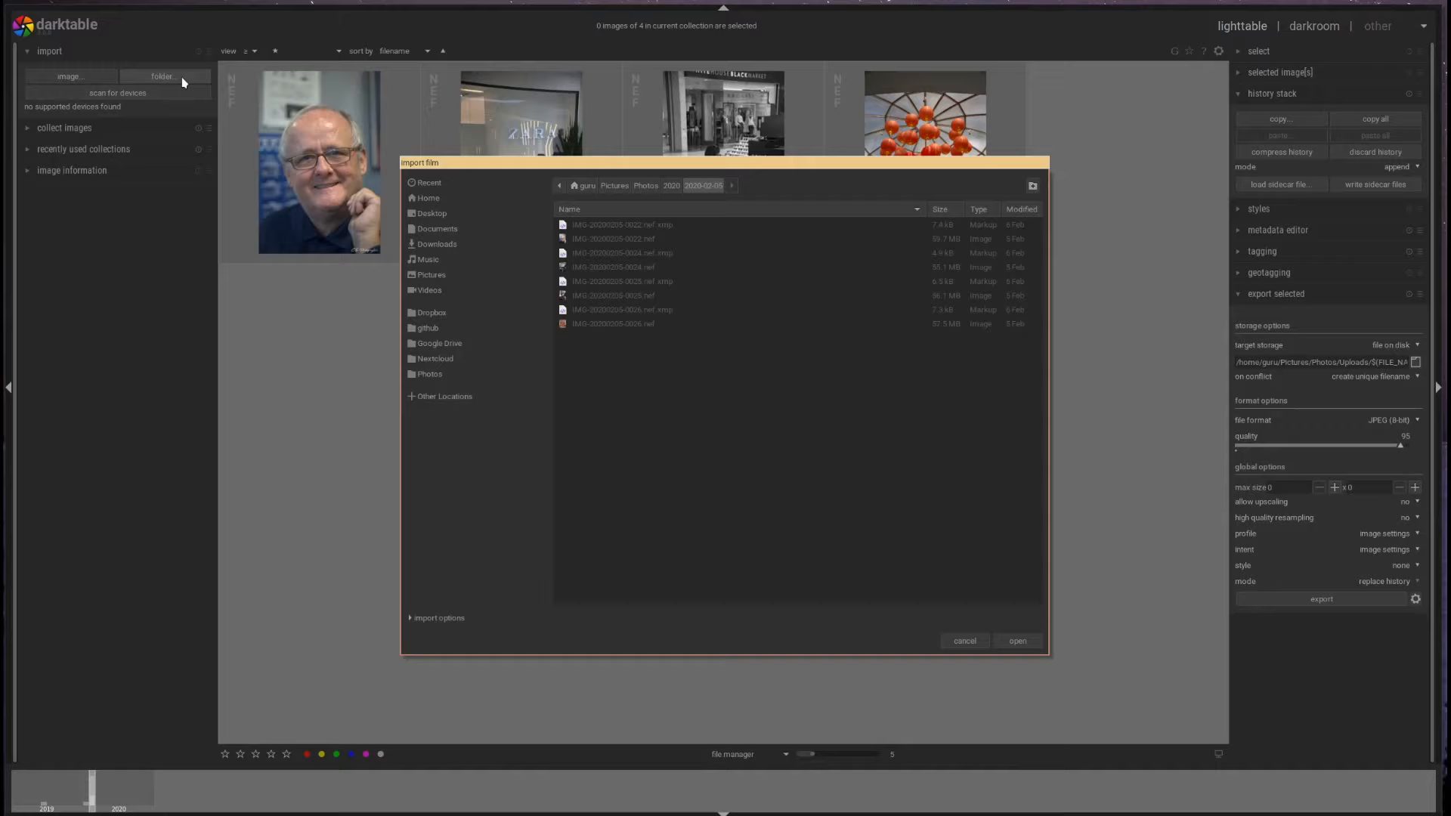
pyautogui.click(673, 186)
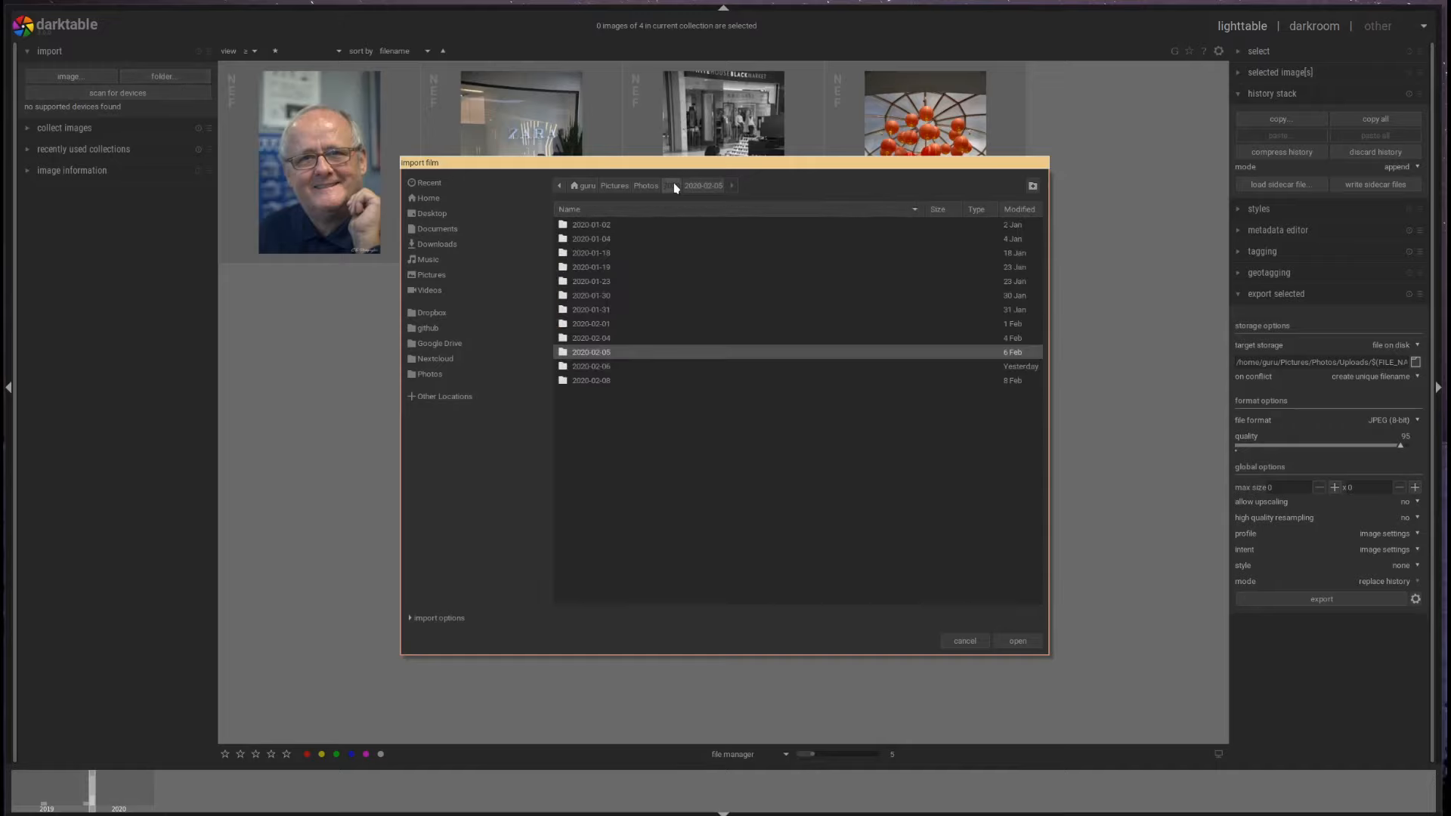
pyautogui.doubleClick(594, 341)
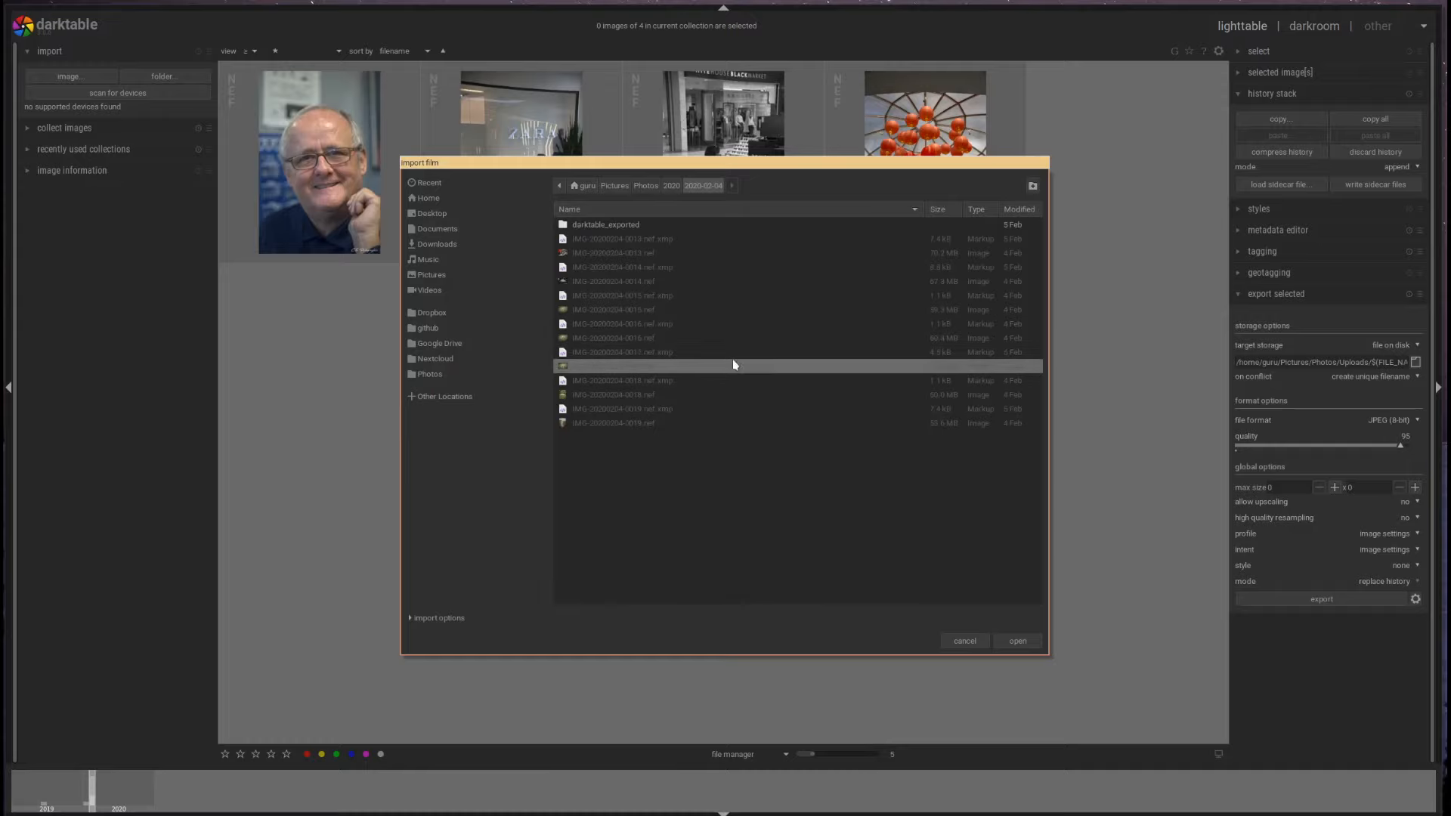
pyautogui.click(1018, 641)
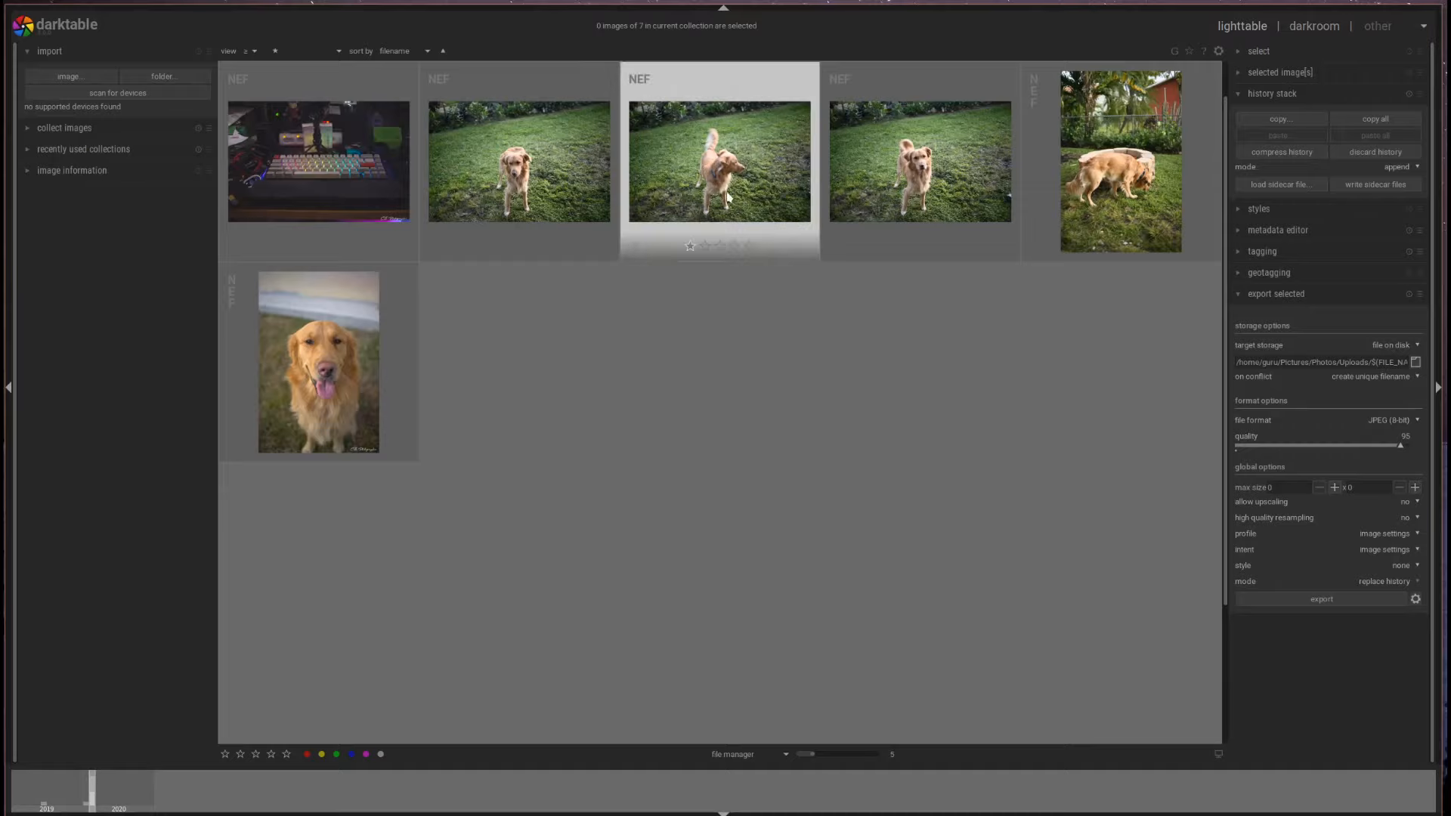
pyautogui.click(923, 166)
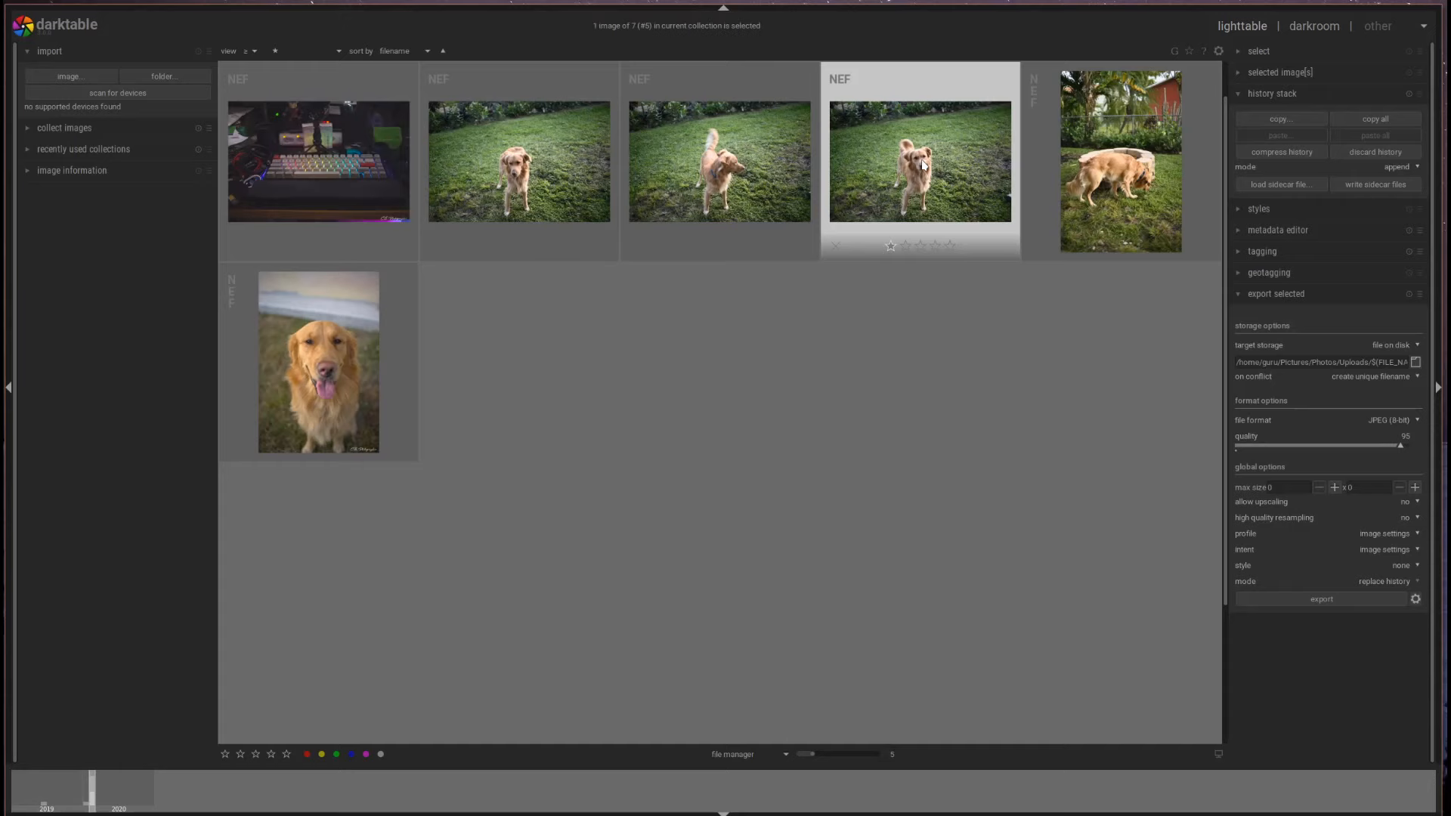
# - Open the dog photo in the darkroom, then switch via the filmstrip to the sixth, vertical brick-ring shot
pyautogui.doubleClick(923, 166)
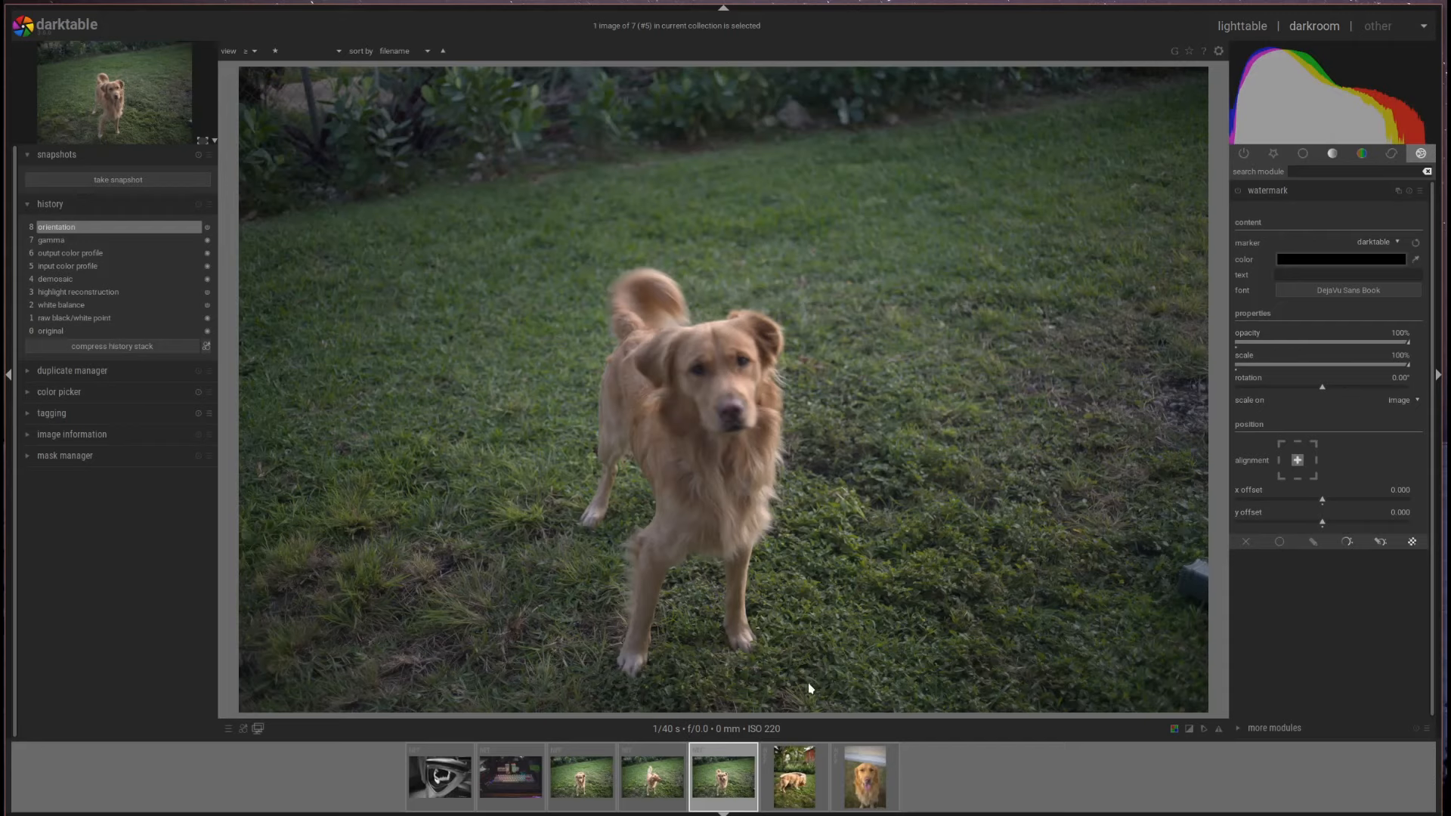
pyautogui.click(653, 779)
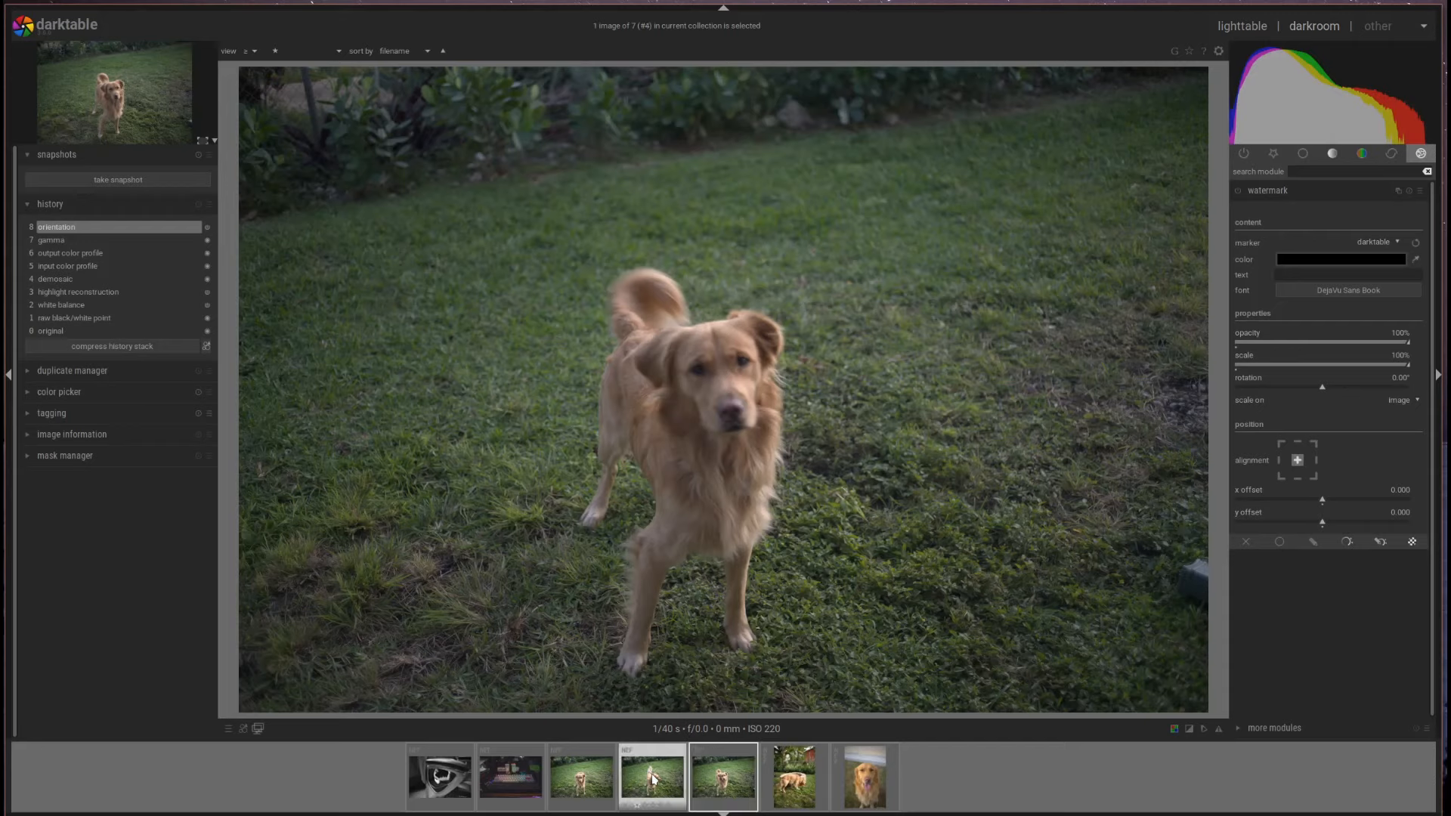
pyautogui.click(654, 778)
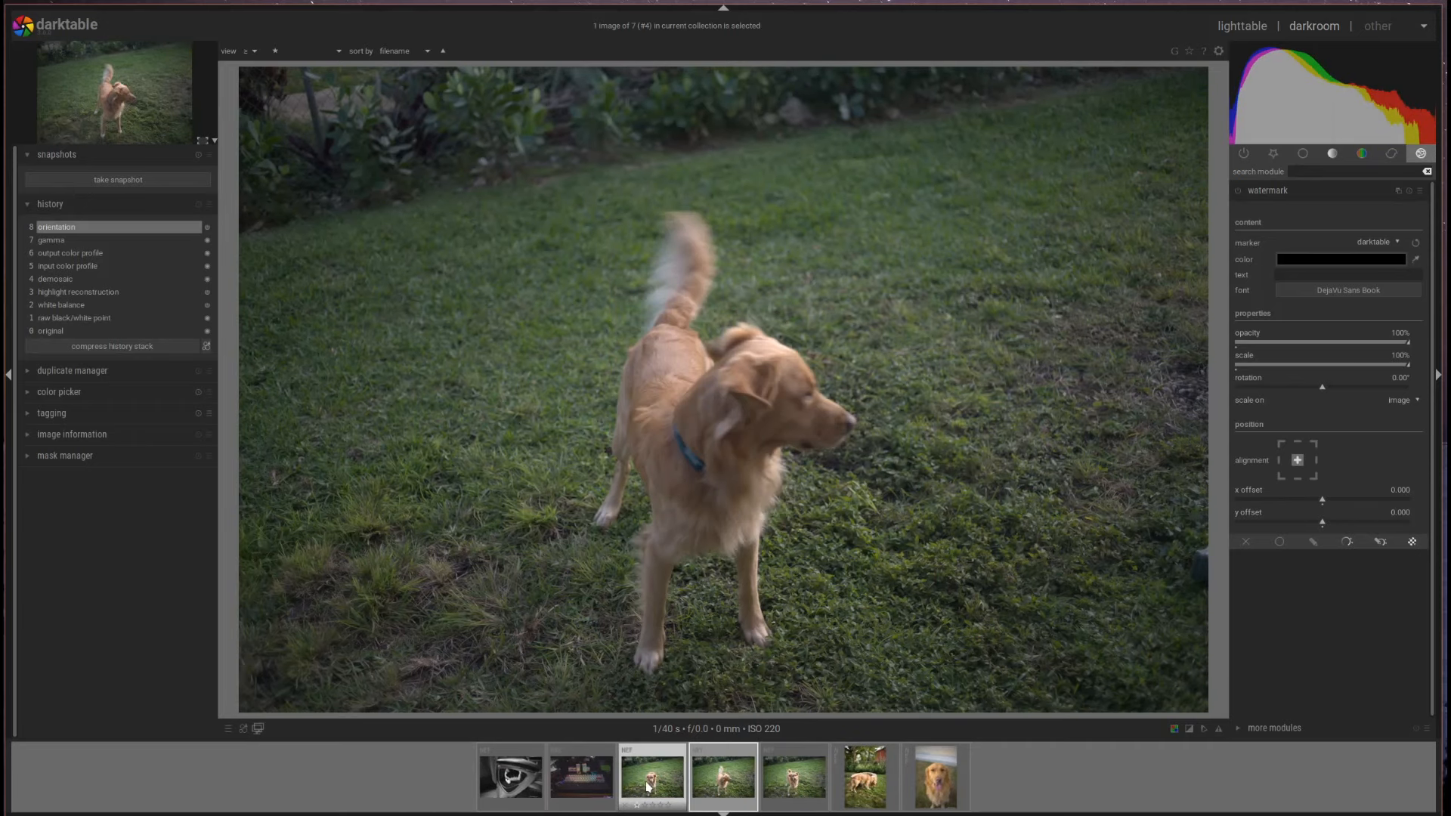
pyautogui.click(648, 786)
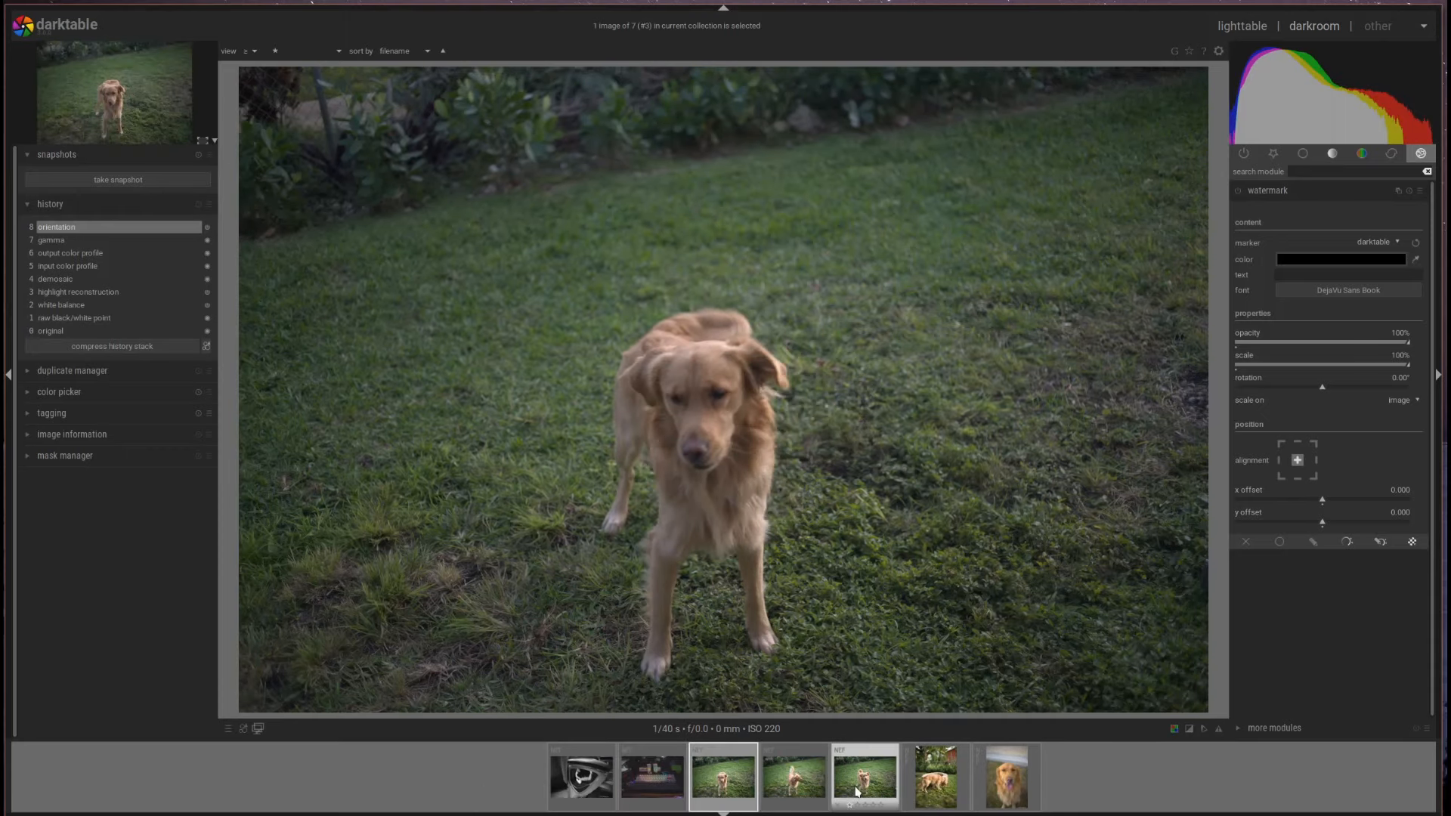
pyautogui.click(935, 786)
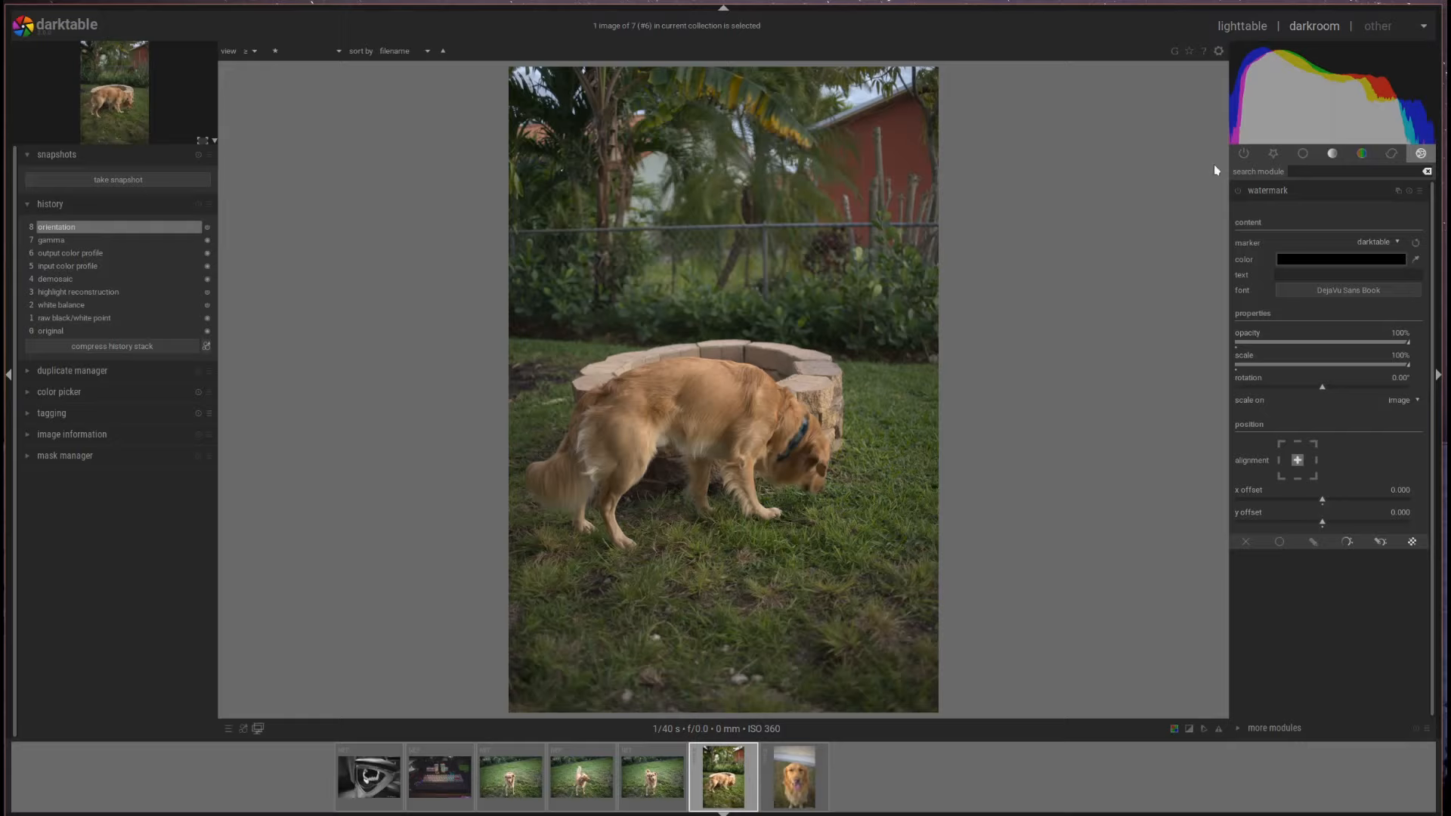
# - Show the basic module group and briefly expand, then collapse, the tone equalizer
pyautogui.click(1303, 155)
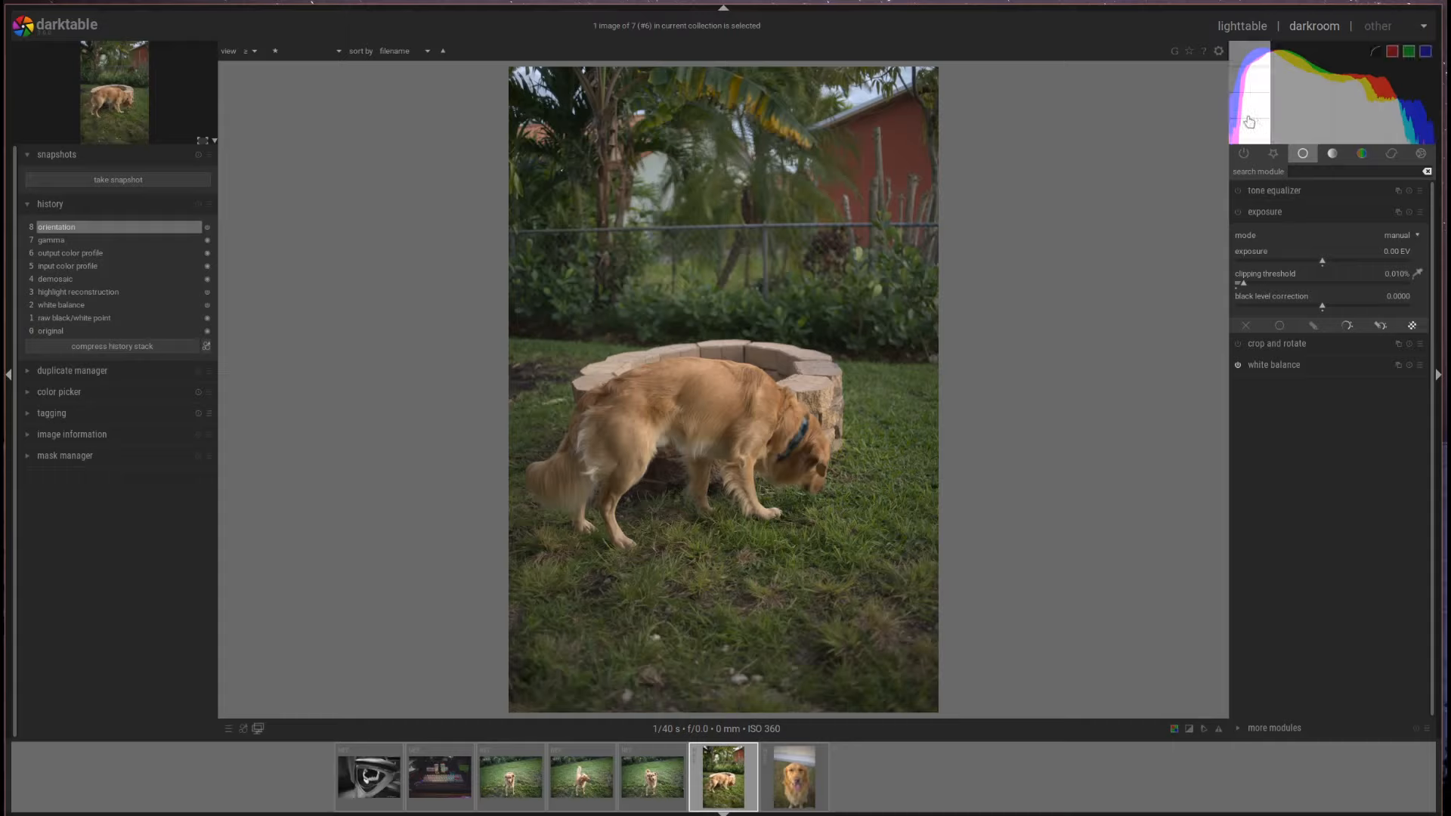
pyautogui.moveTo(1288, 86)
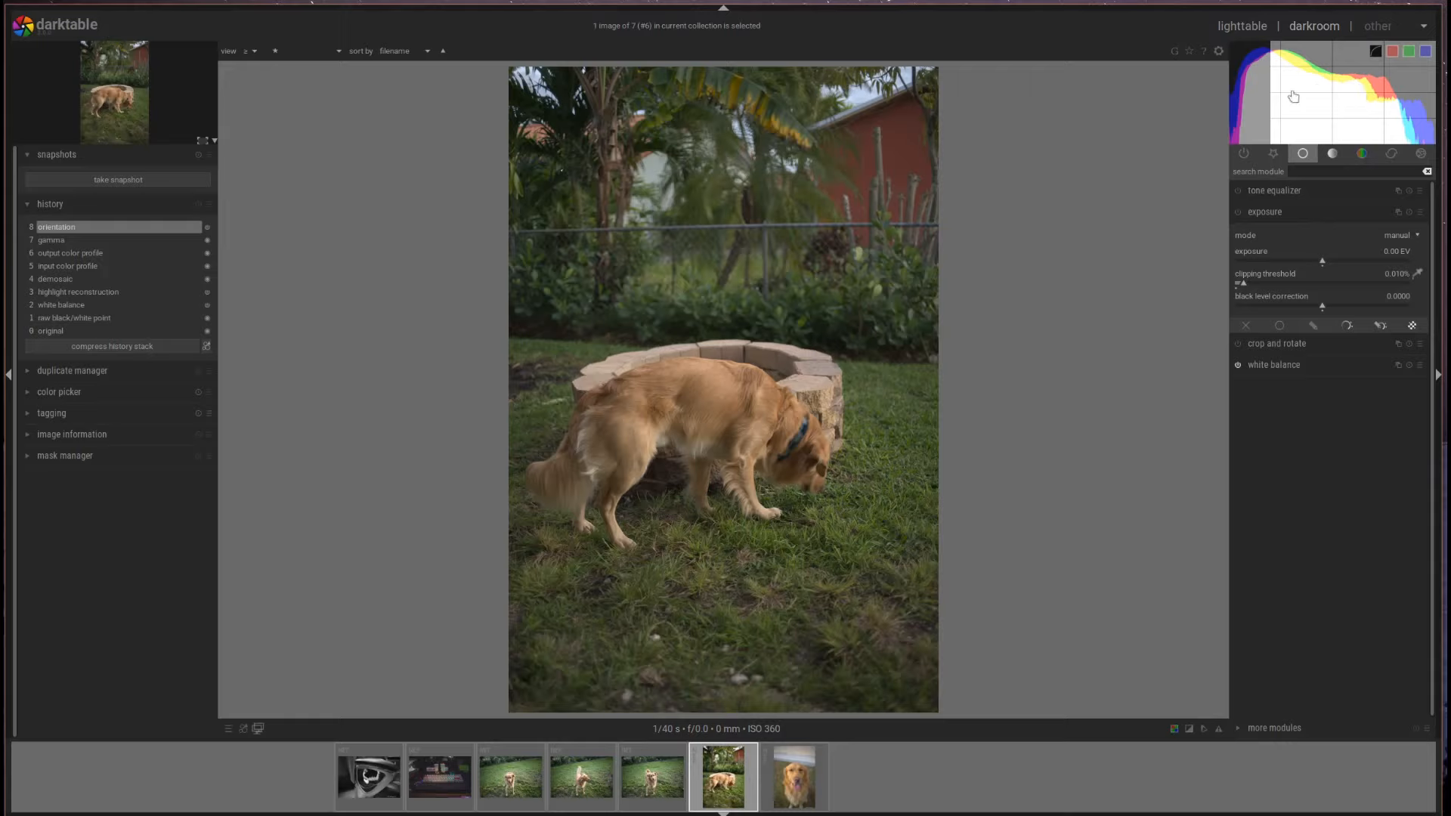
pyautogui.click(1275, 192)
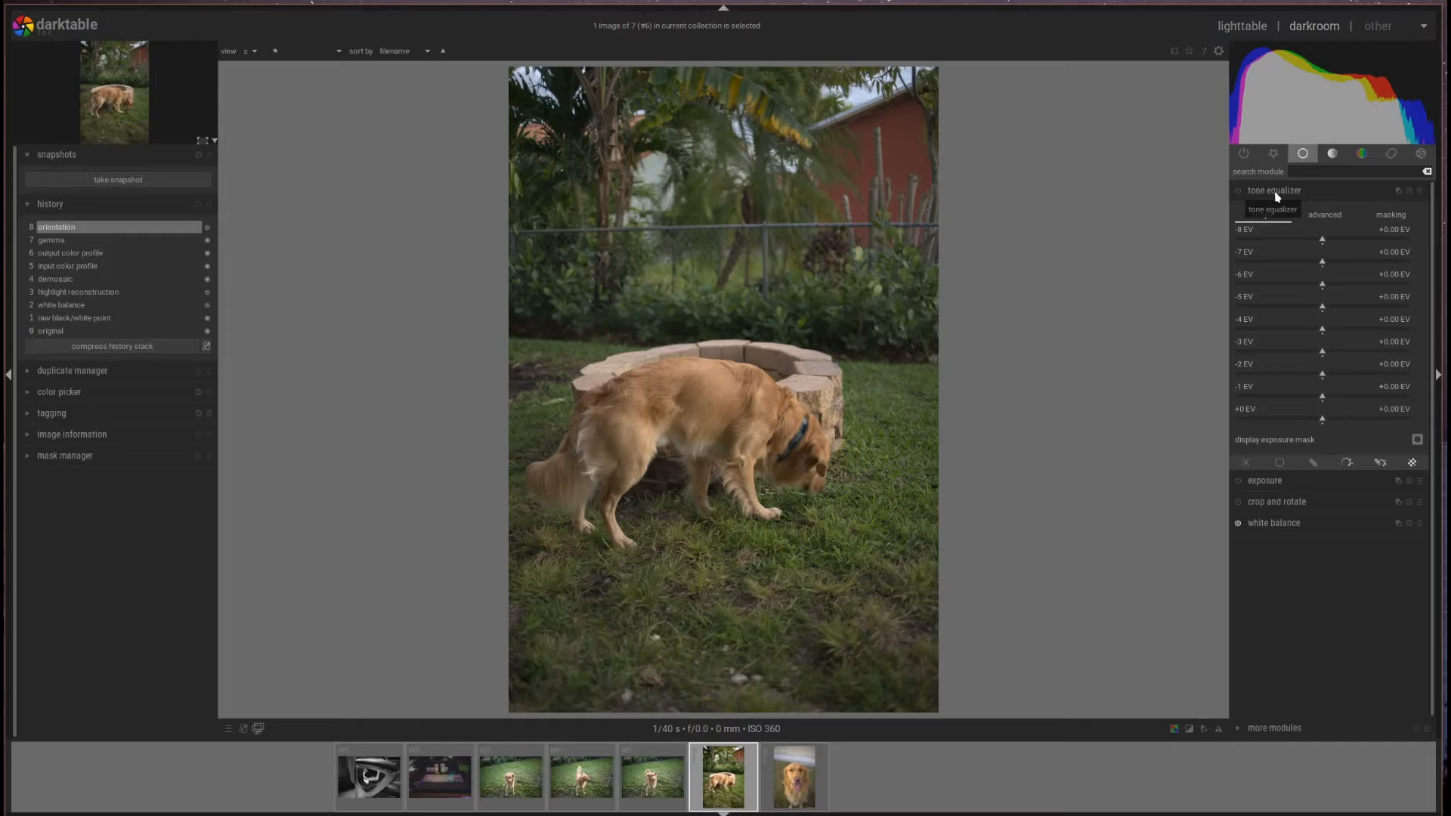
pyautogui.click(1275, 194)
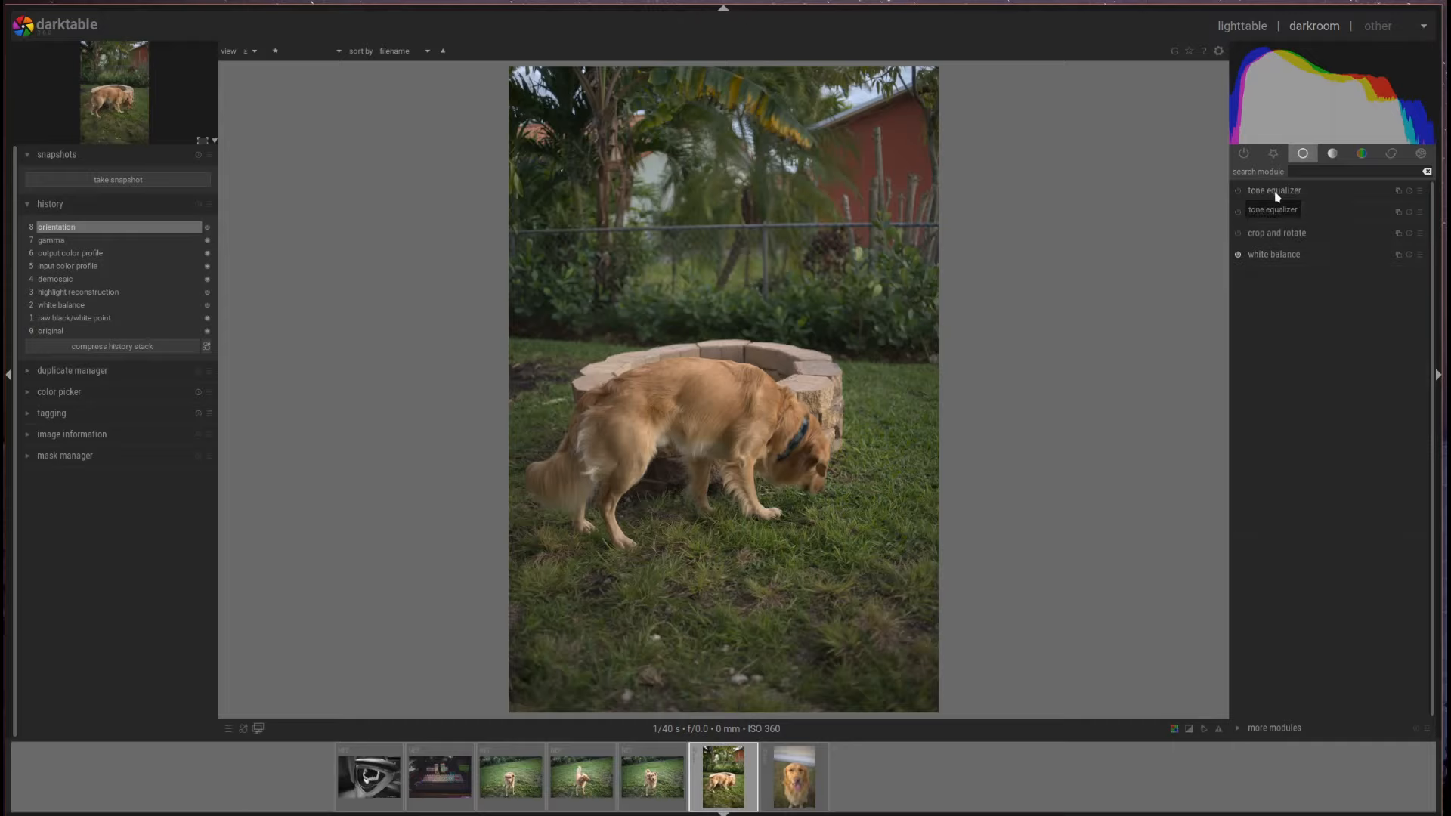
# - Switch on local contrast from the tone module group and collapse it
pyautogui.click(1332, 154)
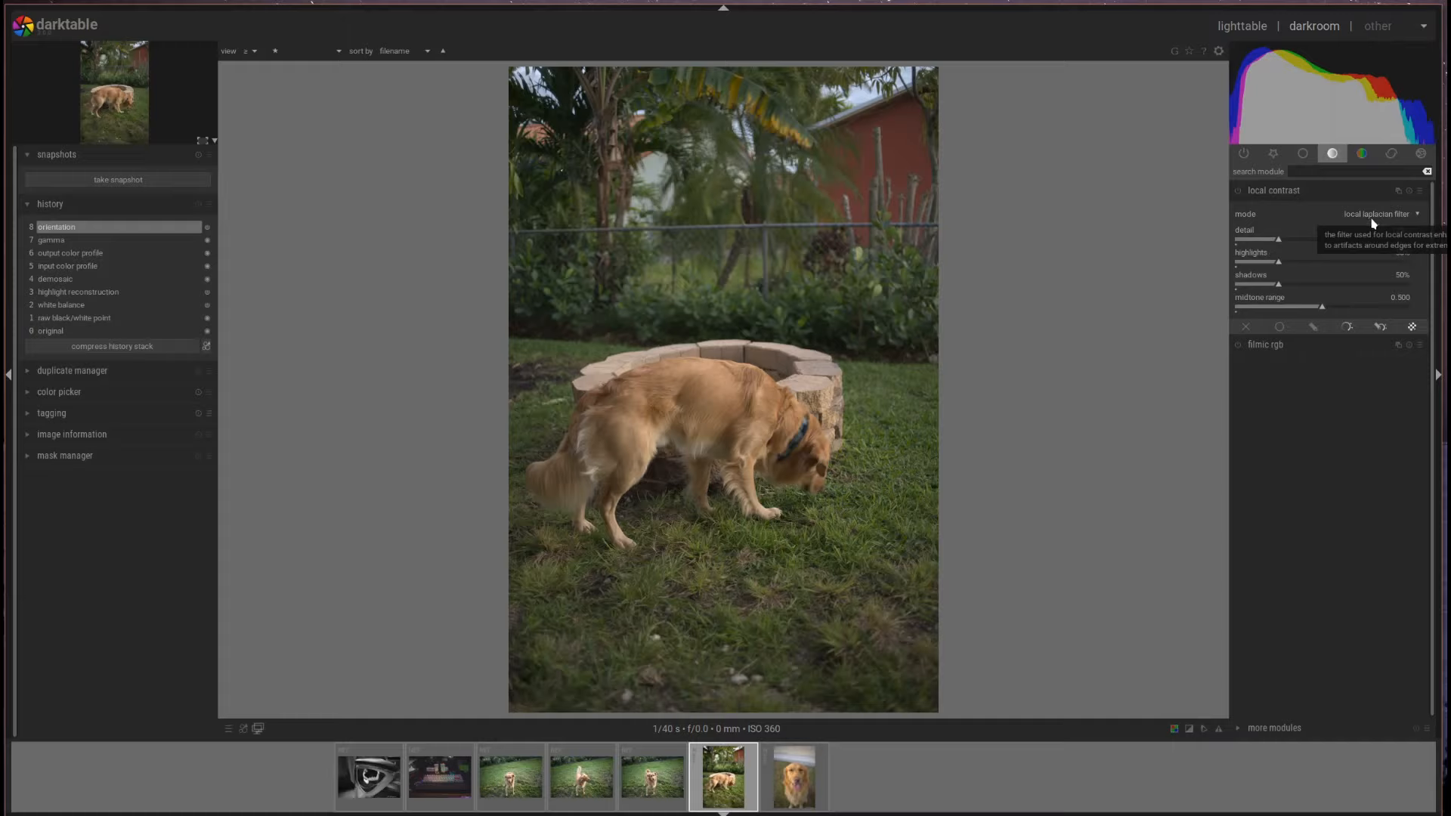
pyautogui.click(1238, 191)
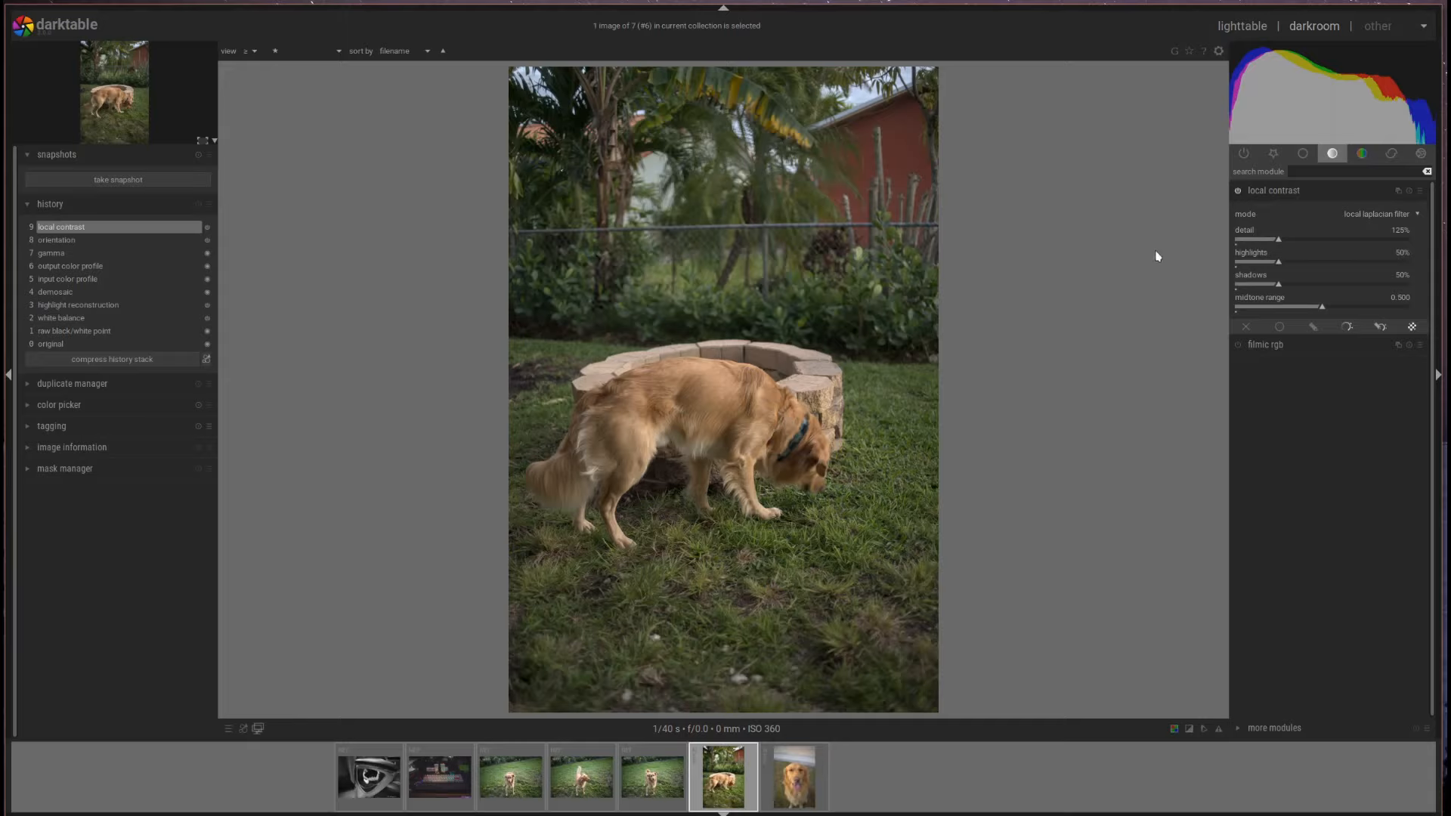
pyautogui.click(1311, 194)
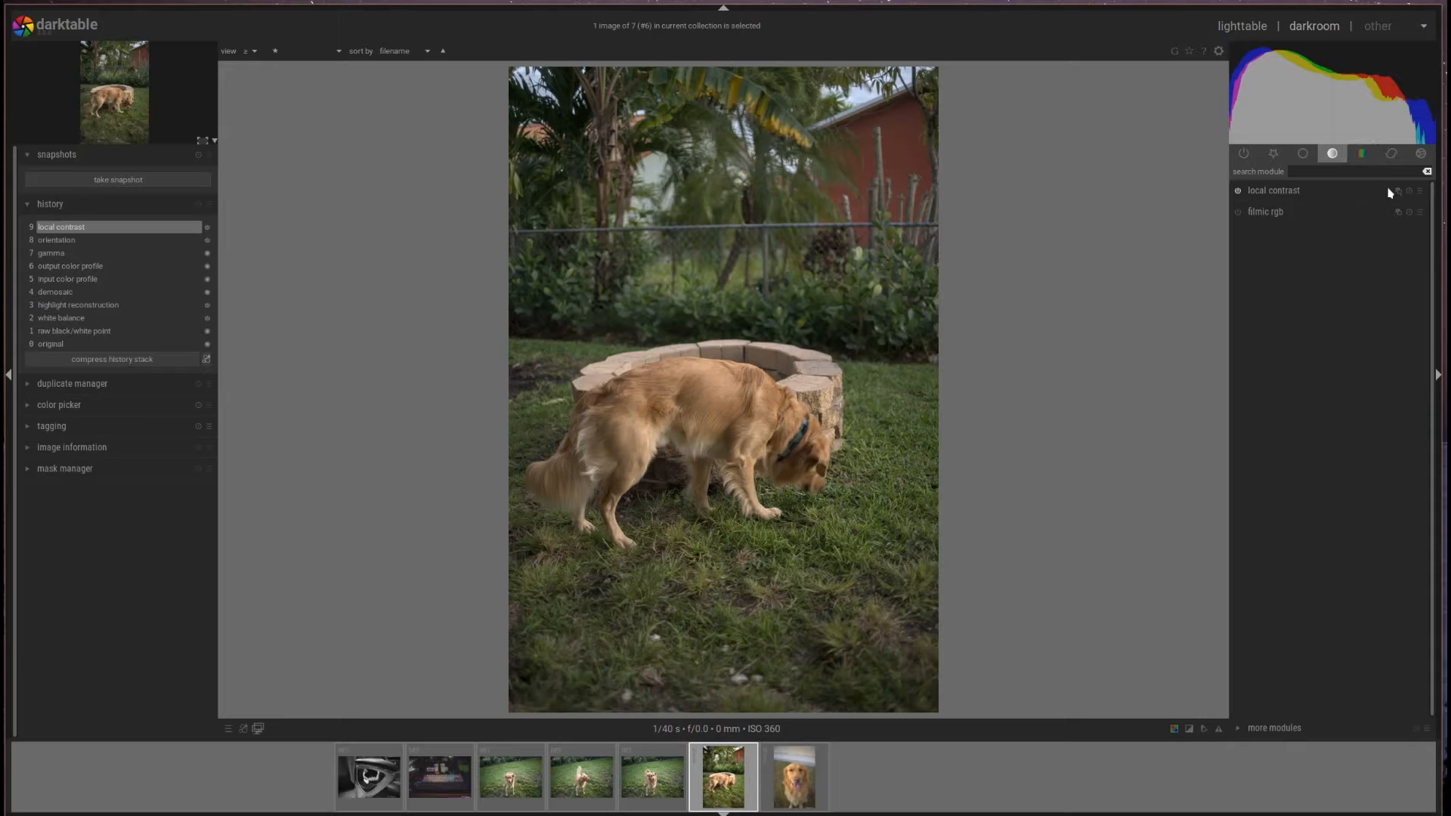
# - Browse the filmic rgb presets without applying one, then show the colour module group
pyautogui.click(1420, 213)
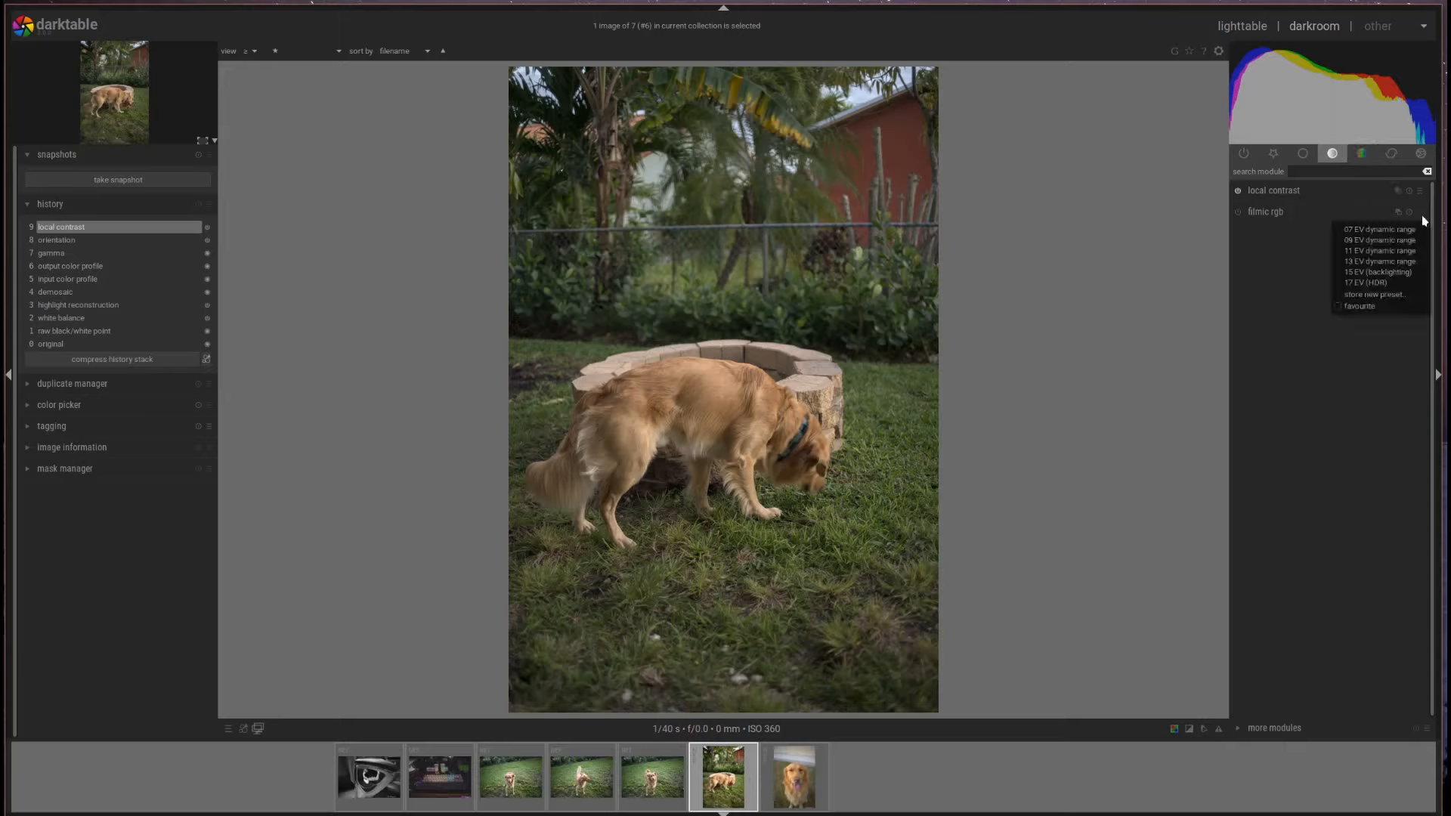
pyautogui.click(1419, 211)
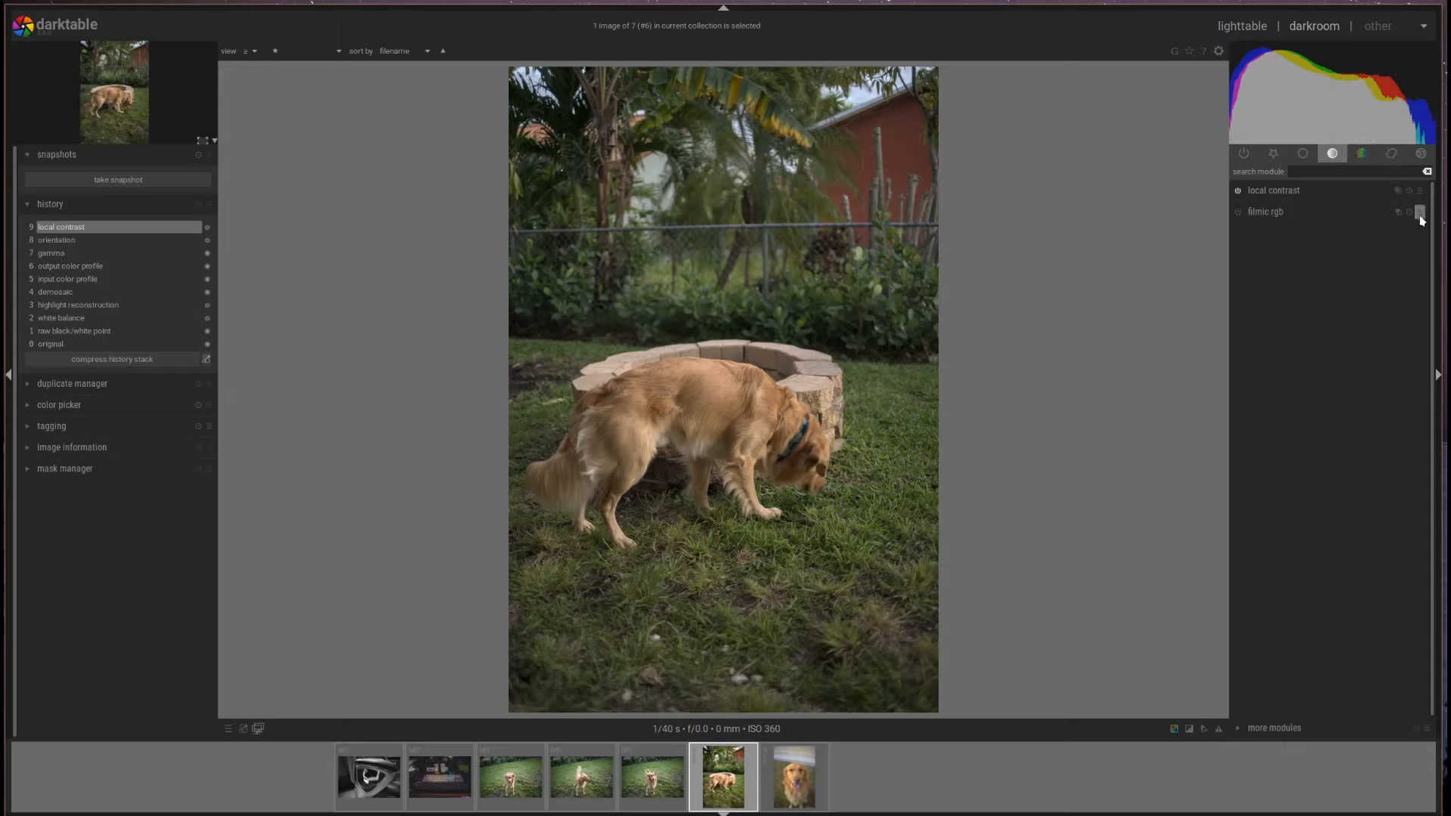
pyautogui.click(1361, 155)
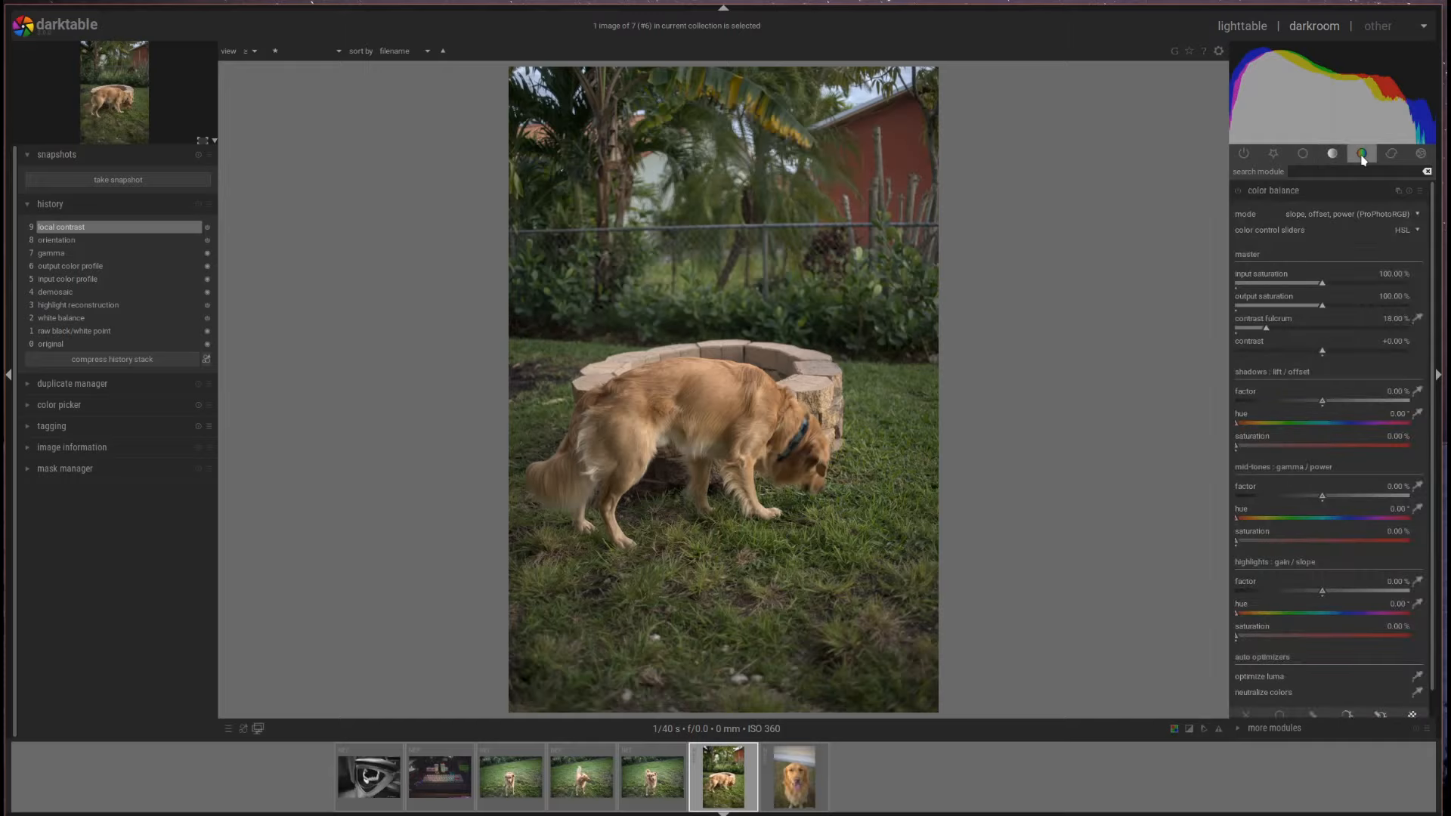
# - Browse the channel mixer and color balance presets without applying any
pyautogui.click(1337, 192)
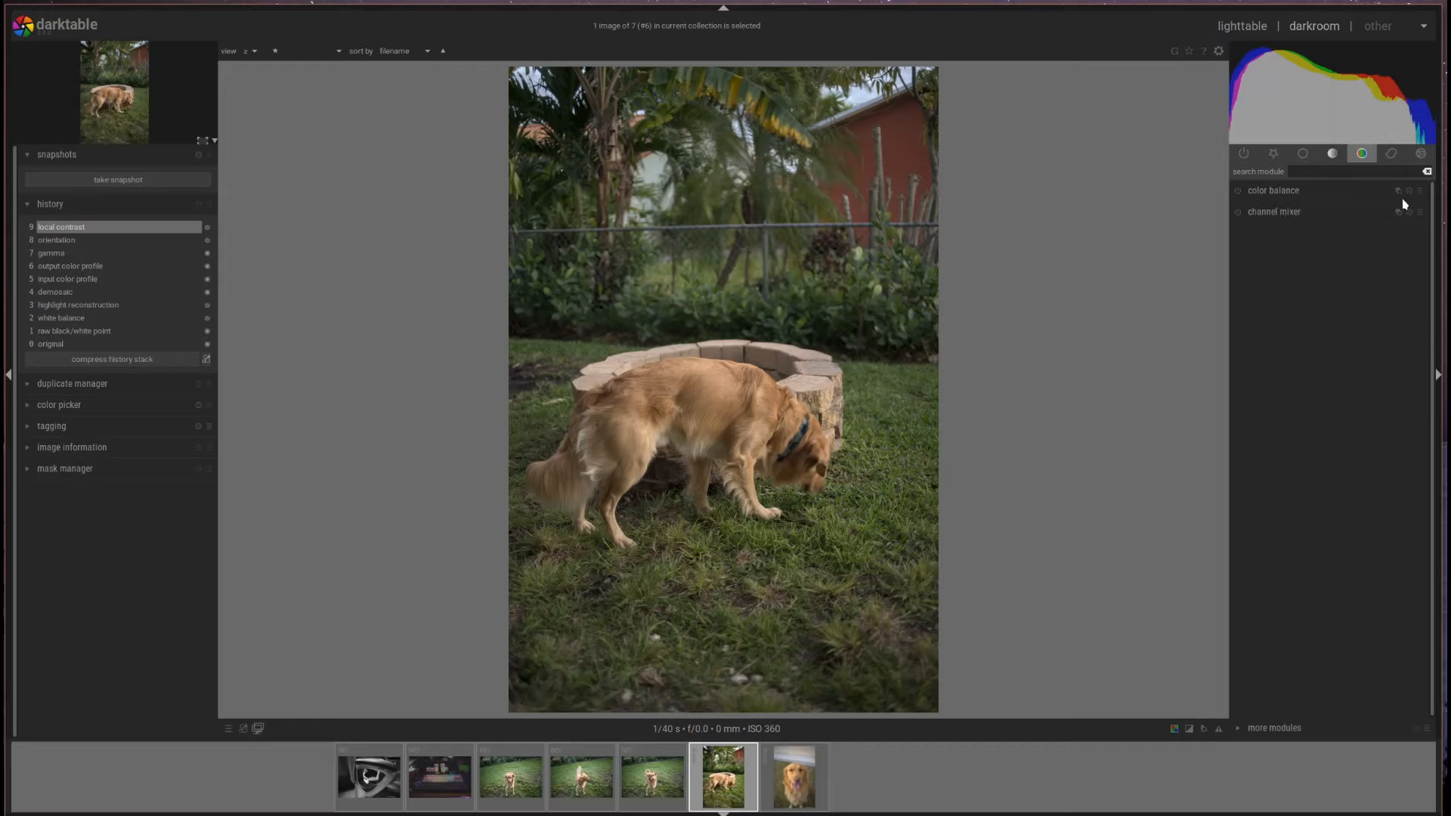
pyautogui.click(1419, 213)
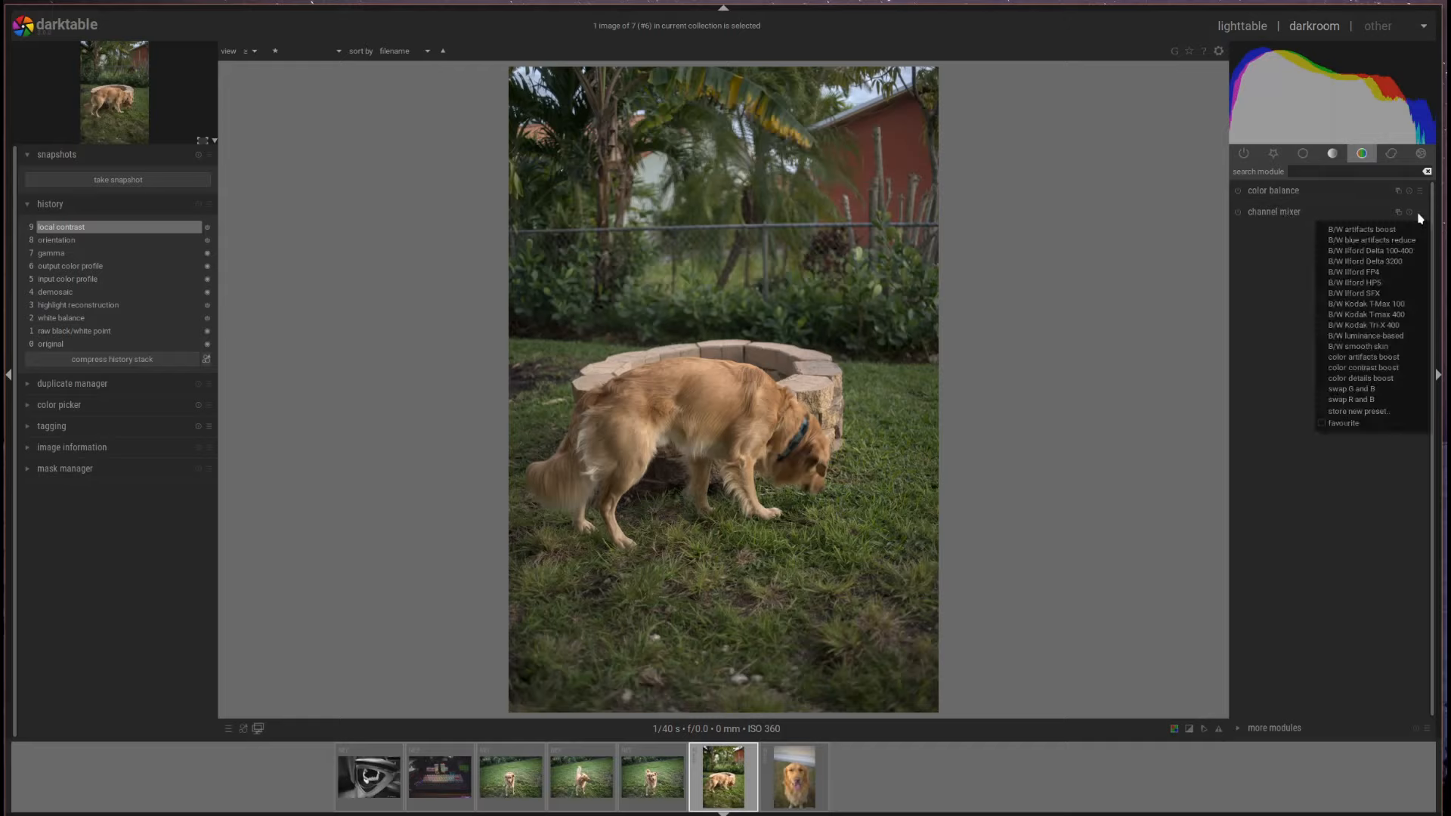
pyautogui.click(1419, 215)
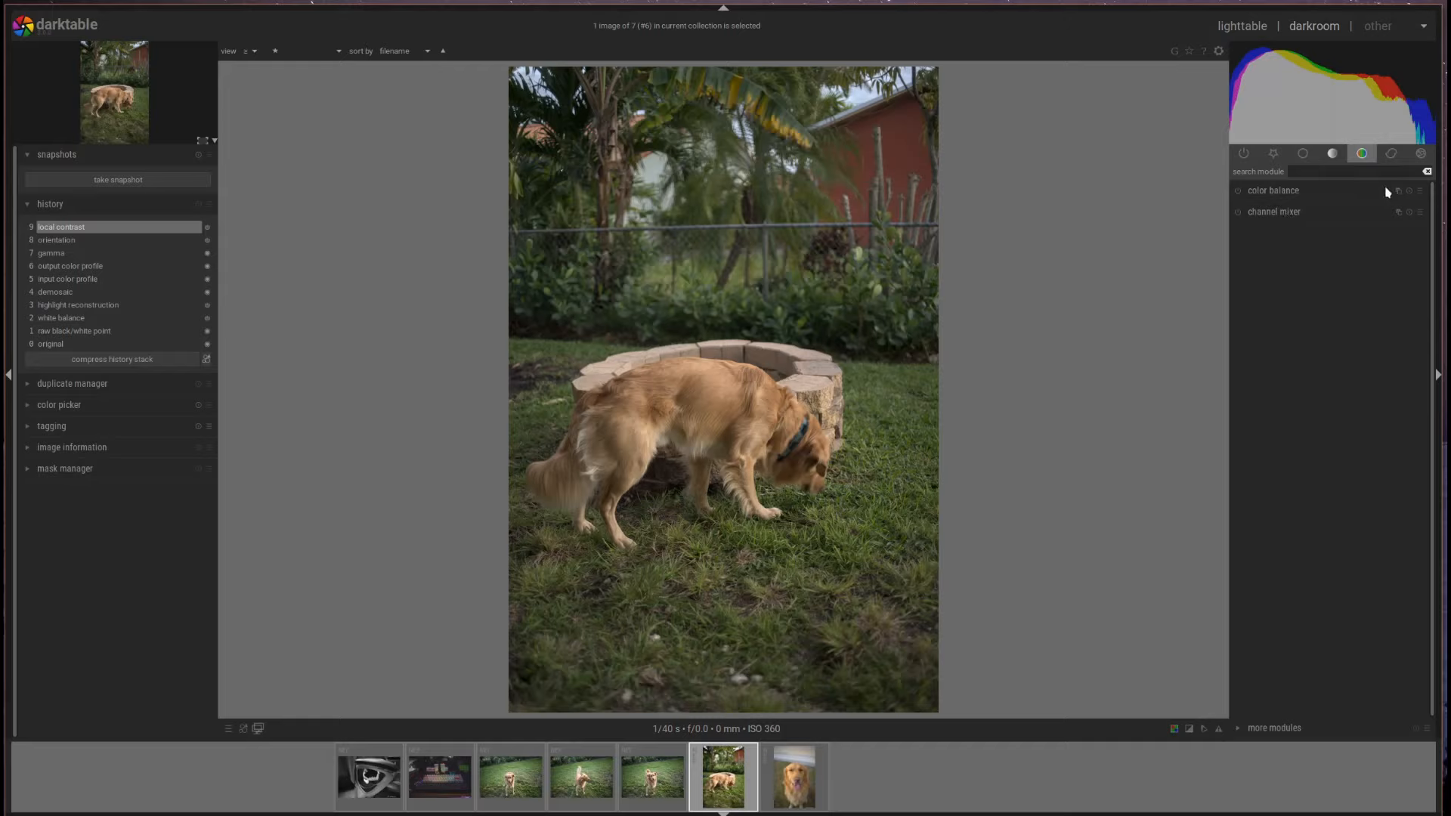
pyautogui.click(1418, 193)
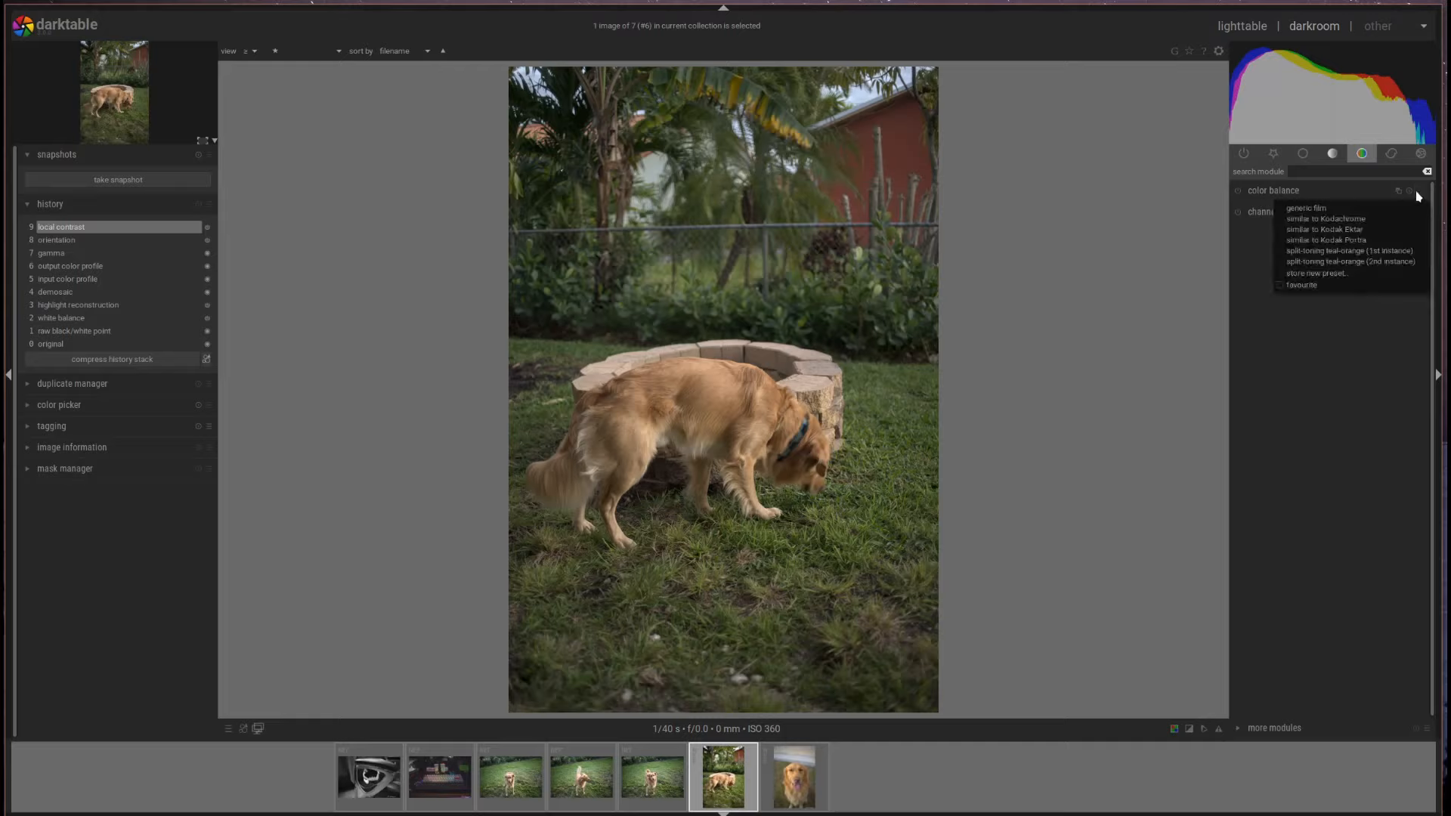
pyautogui.click(1418, 195)
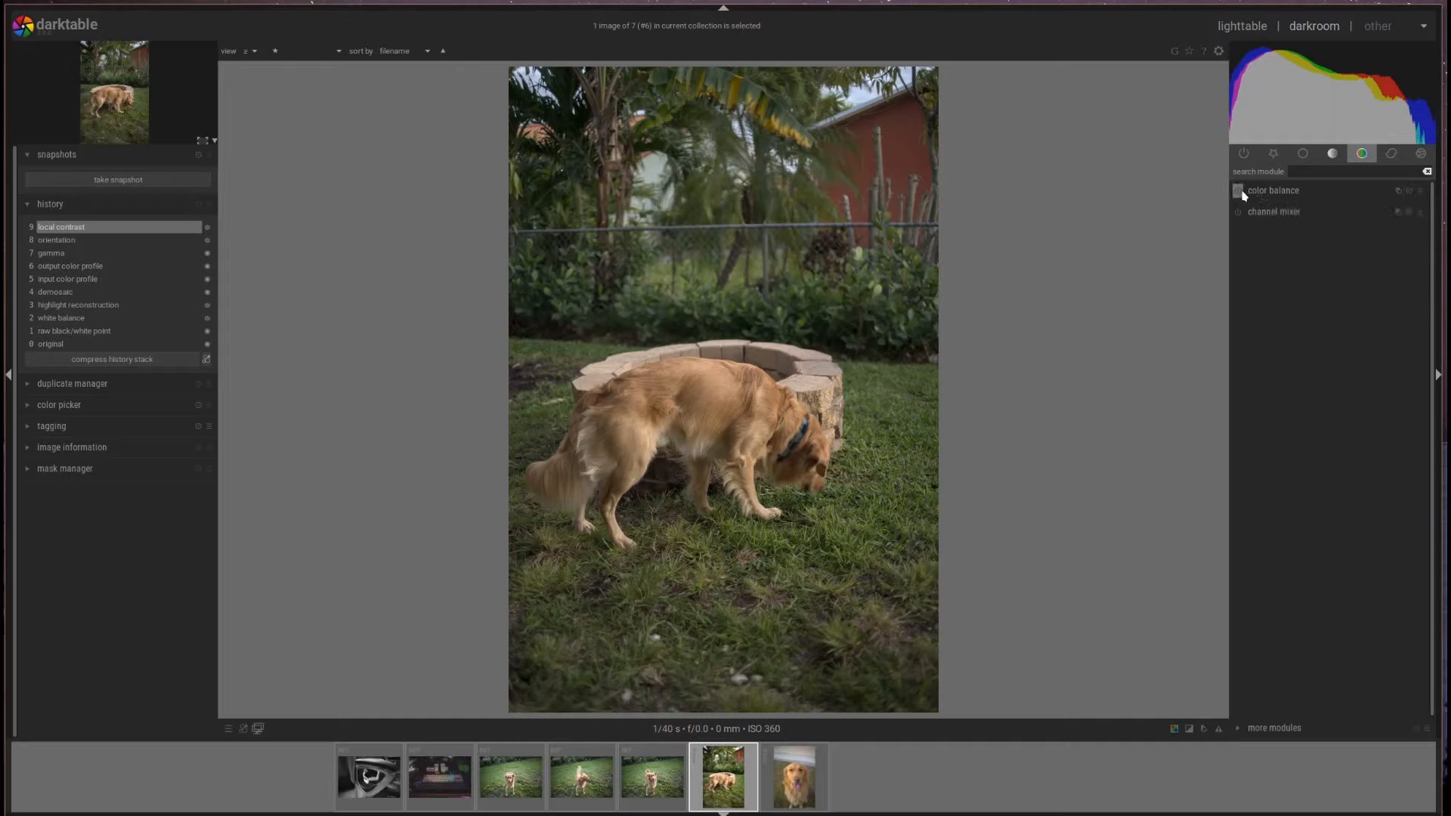
# - Raise color balance output saturation to 106.26% and collapse the module
pyautogui.click(1274, 194)
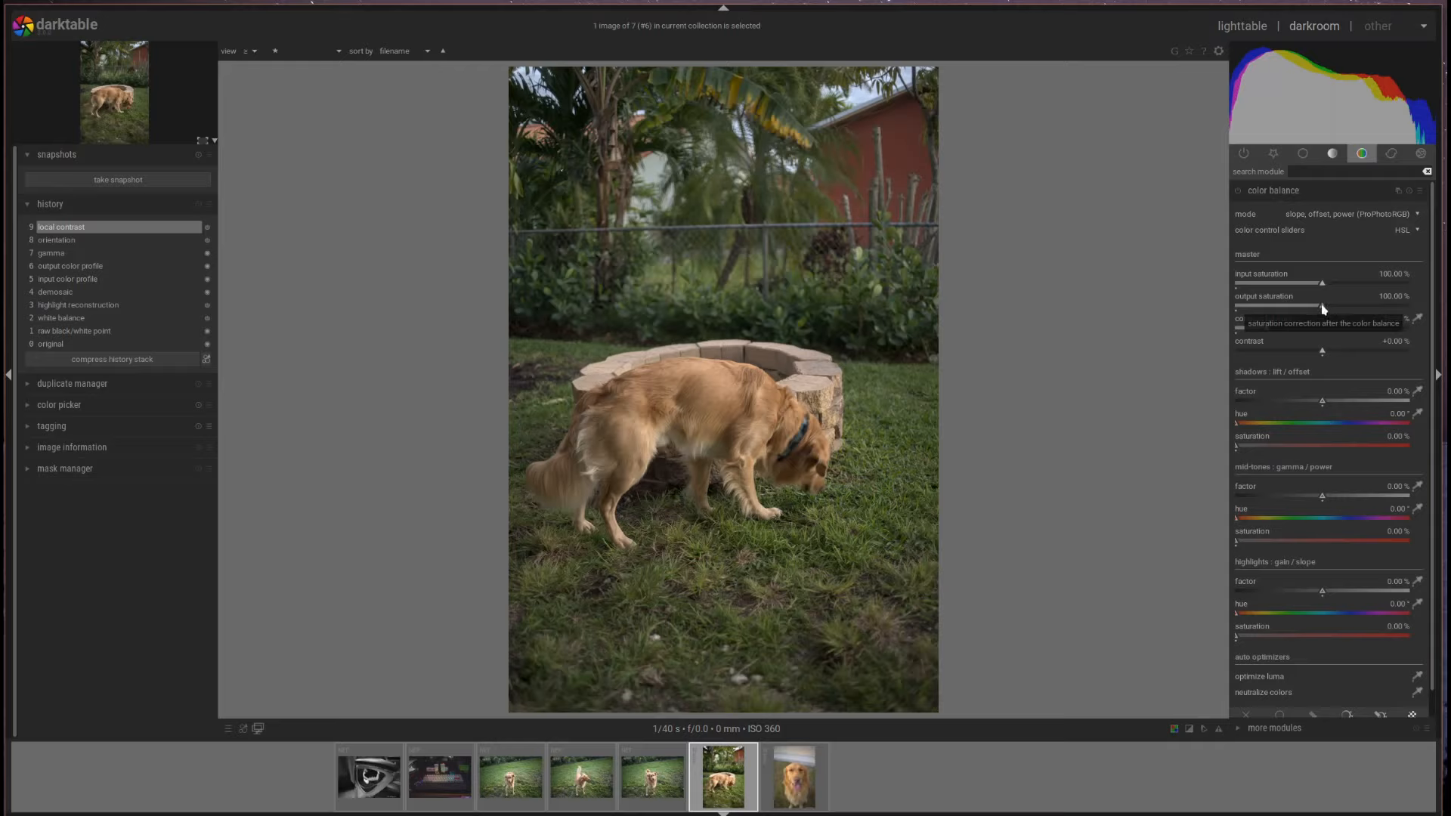
pyautogui.moveTo(1323, 310); pyautogui.dragTo(1332, 309)
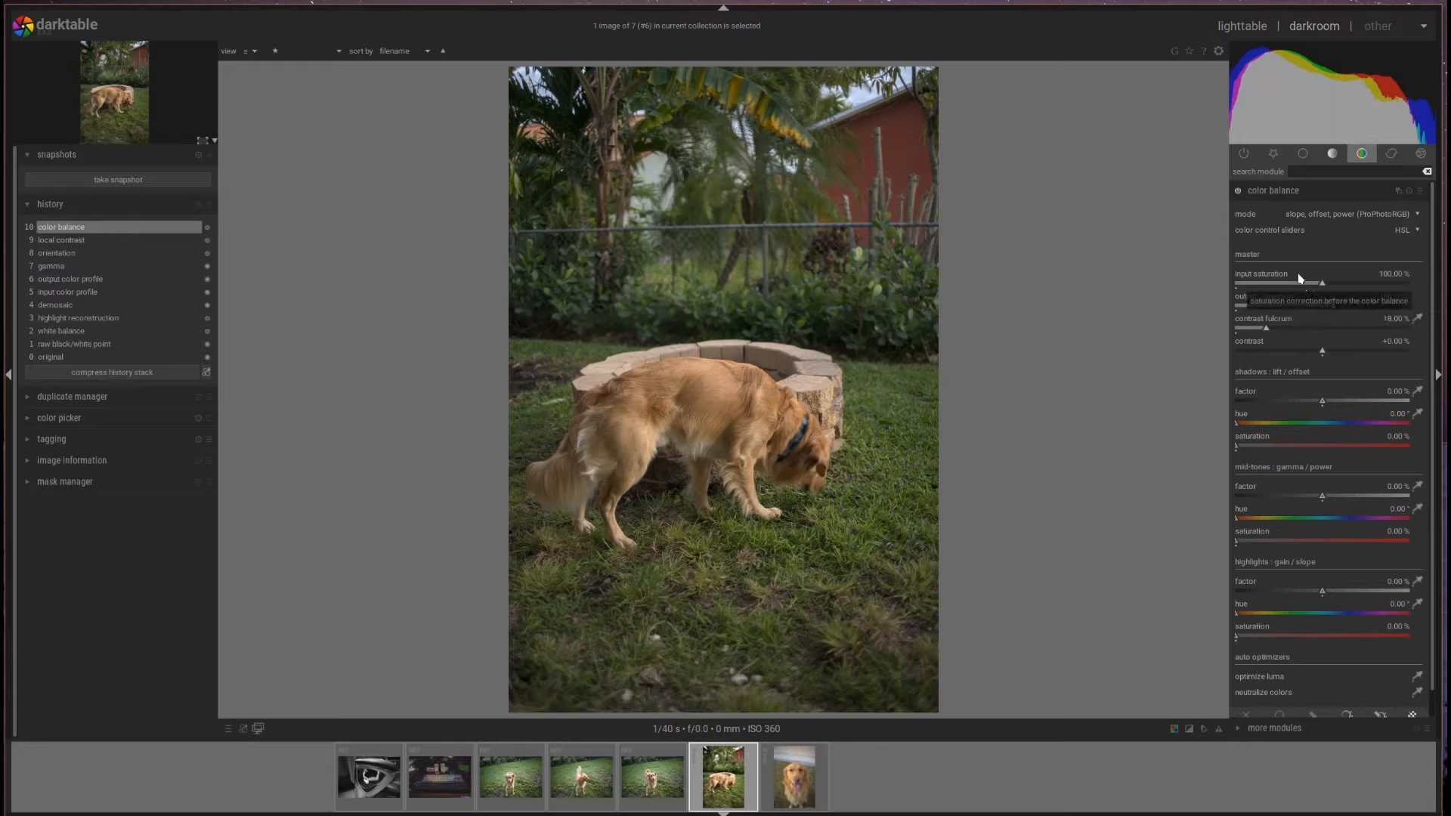
pyautogui.click(1311, 196)
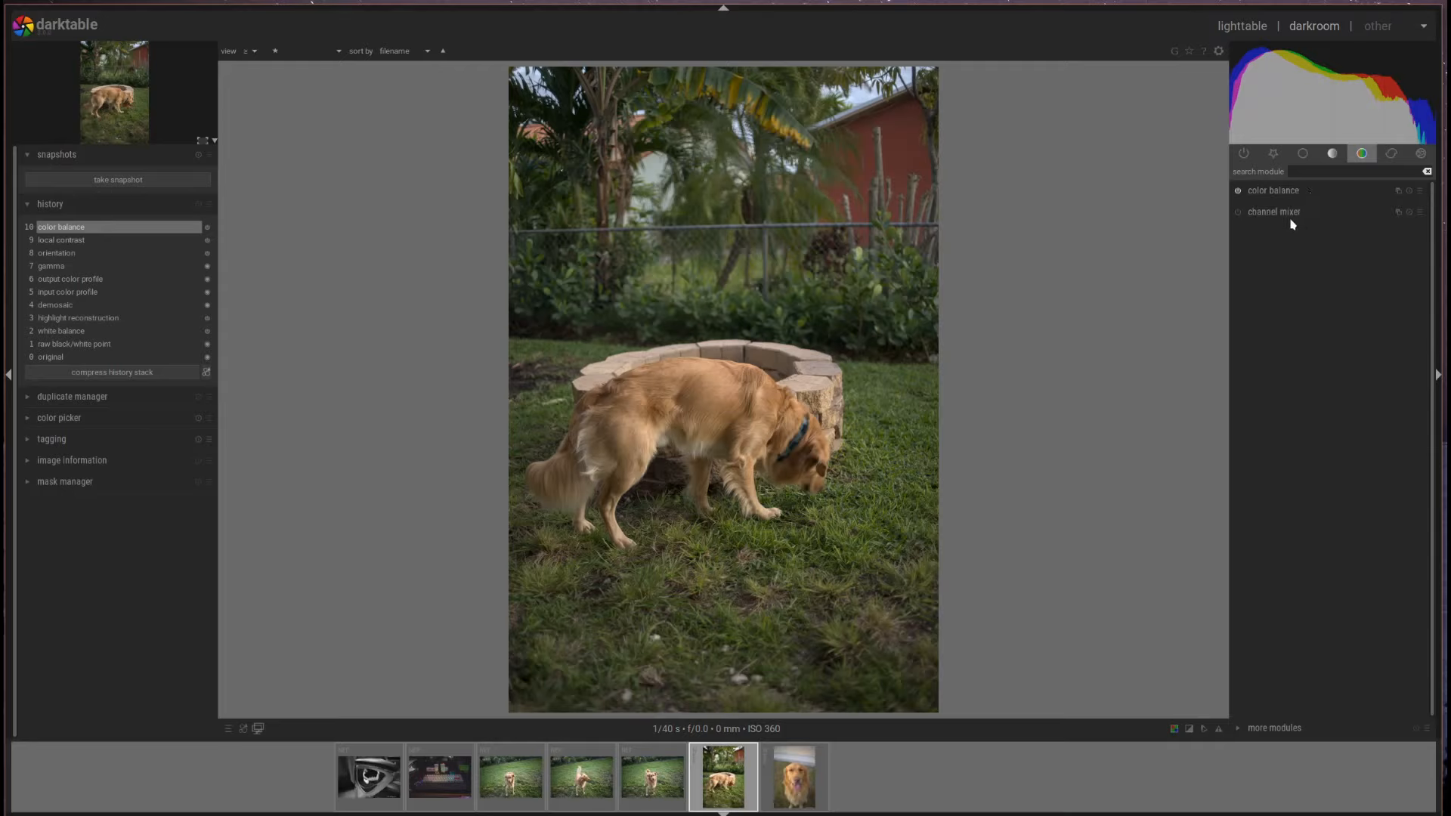
# - Enable lens correction with the Generic, Crop-factor 1.0 (Full Frame) camera profile
pyautogui.click(1392, 154)
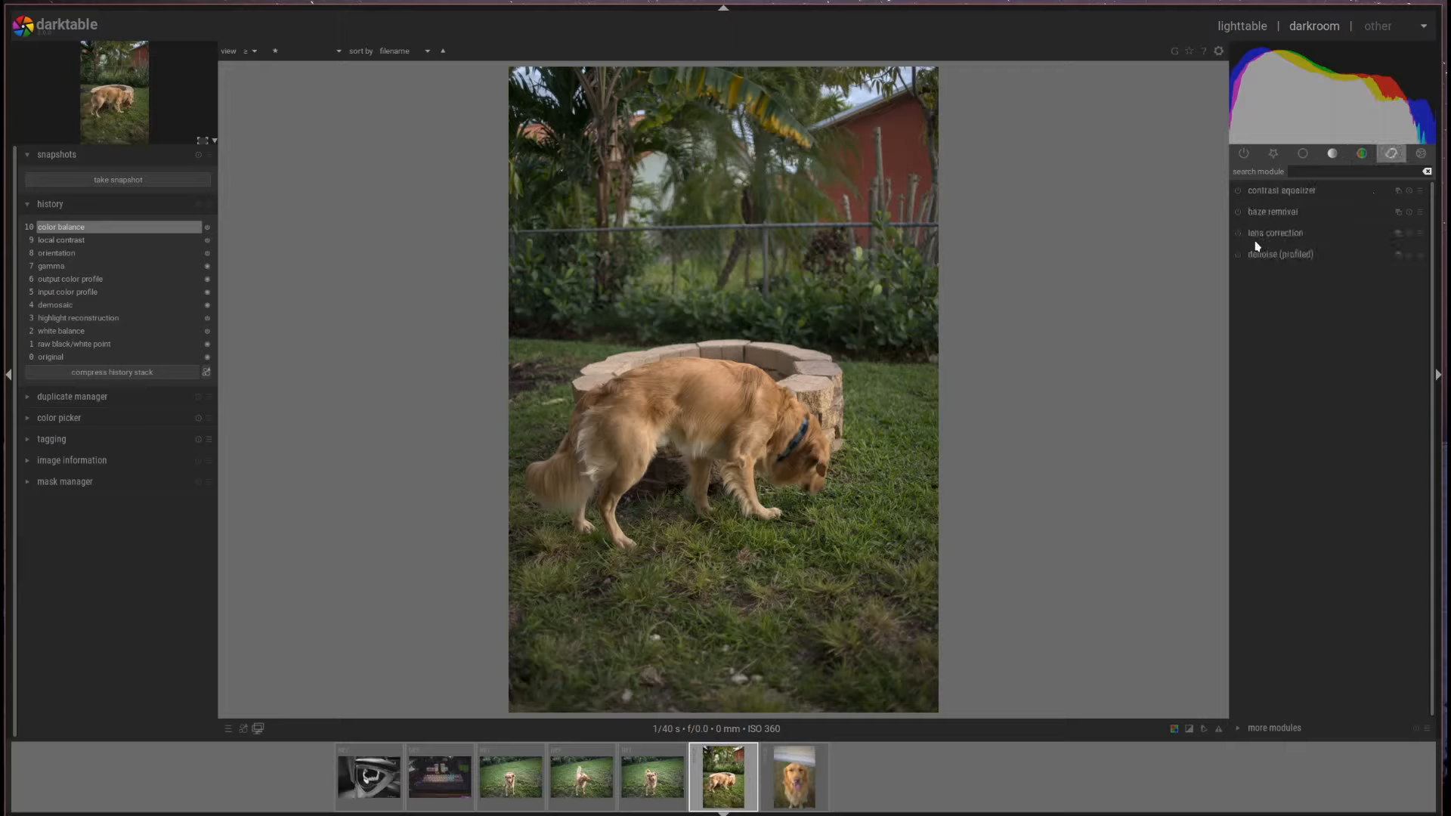
pyautogui.click(1277, 233)
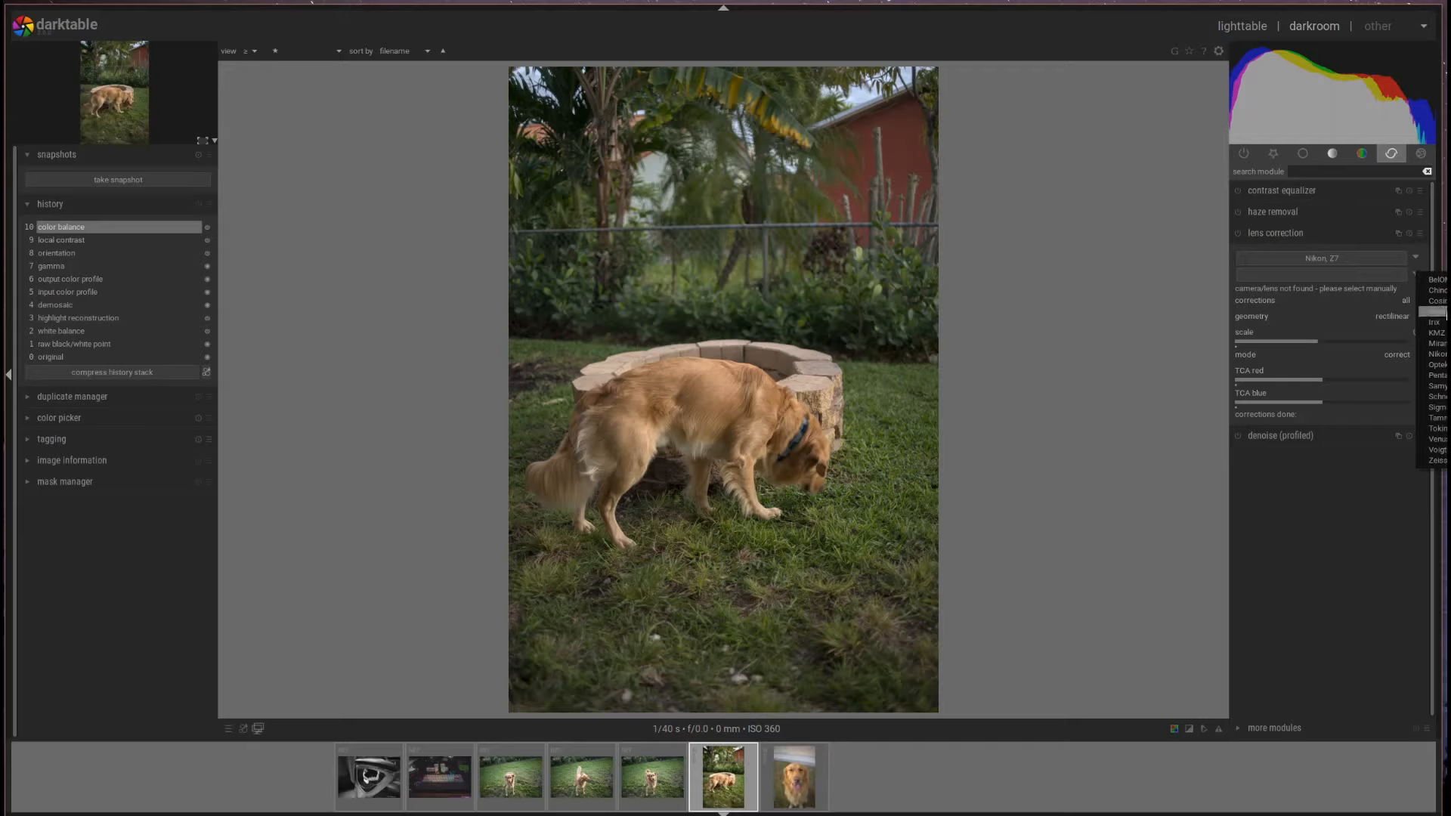
pyautogui.click(1366, 262)
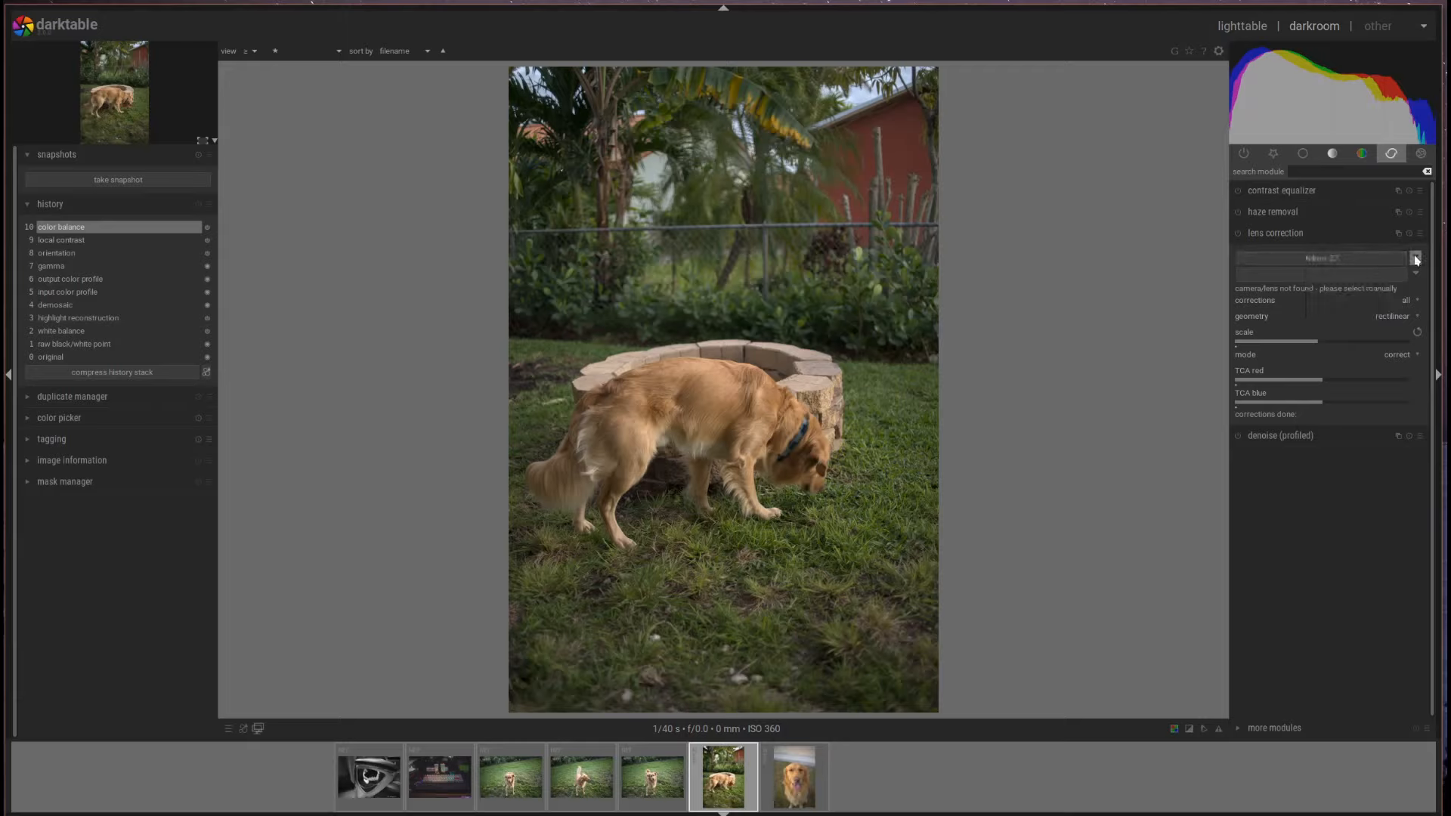
pyautogui.click(1366, 263)
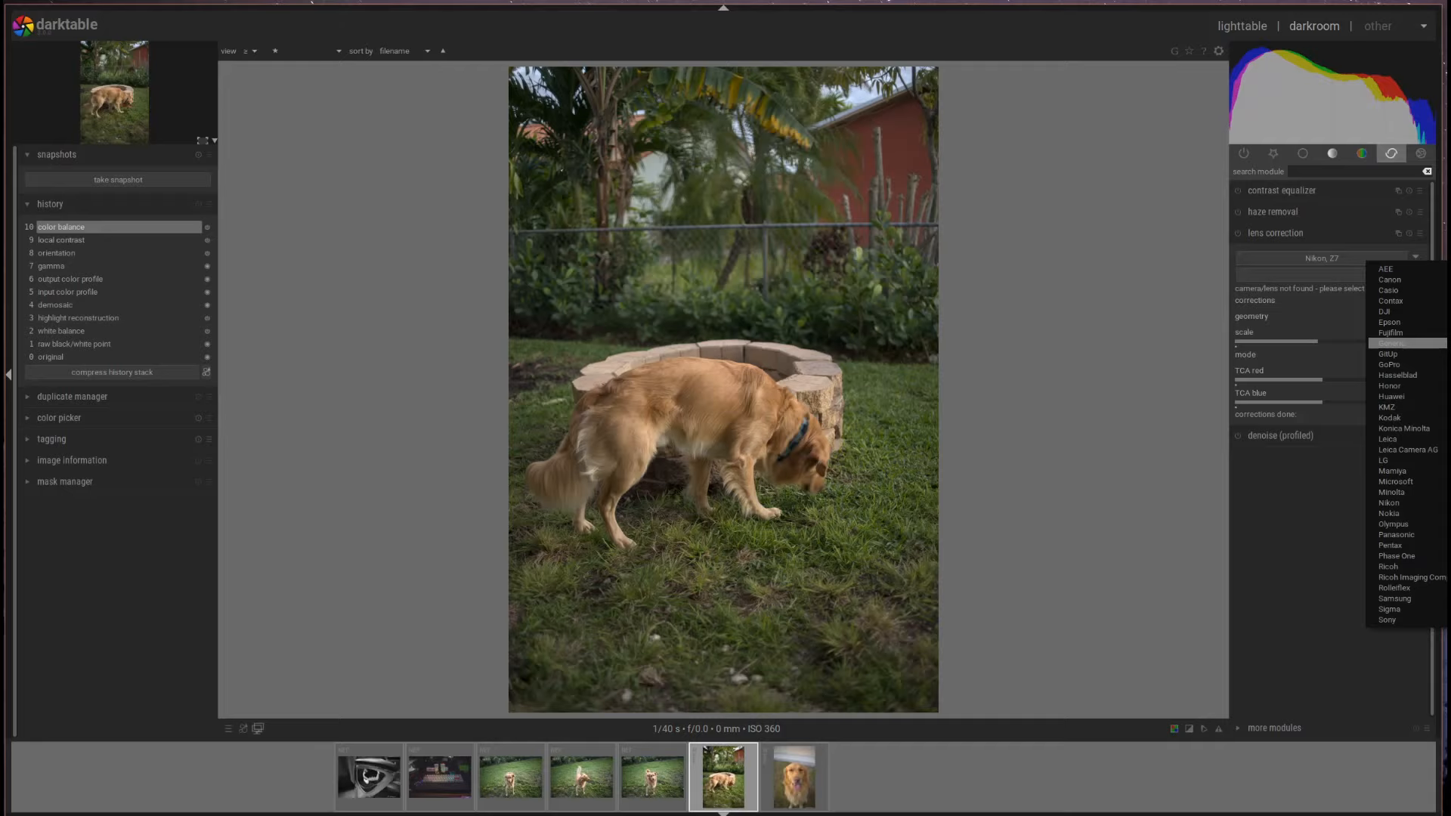
pyautogui.click(1407, 343)
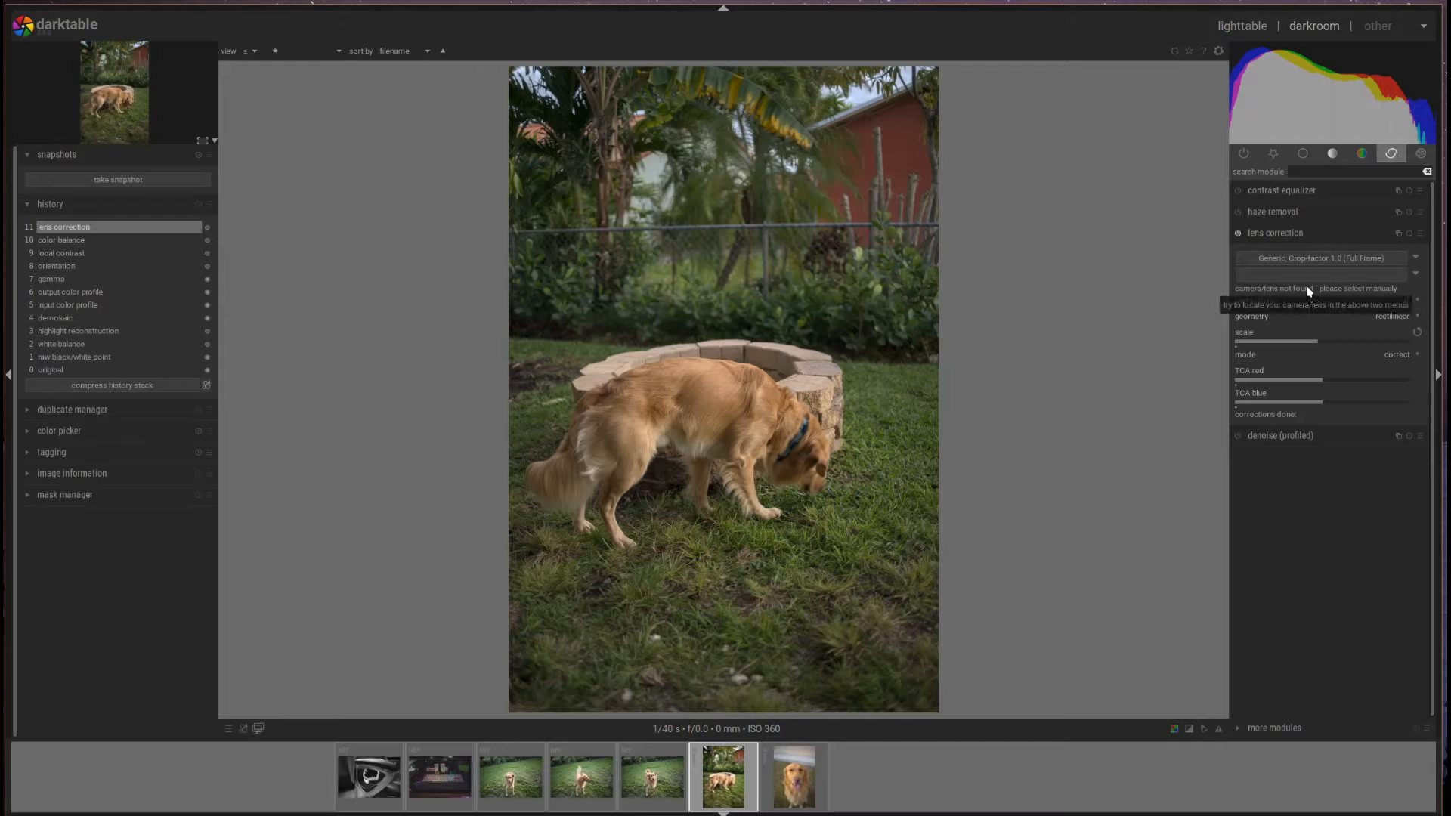
# - Set lens correction to the Canon EF 35mm f/2 lens and the Nikon Z7 camera
pyautogui.click(1371, 275)
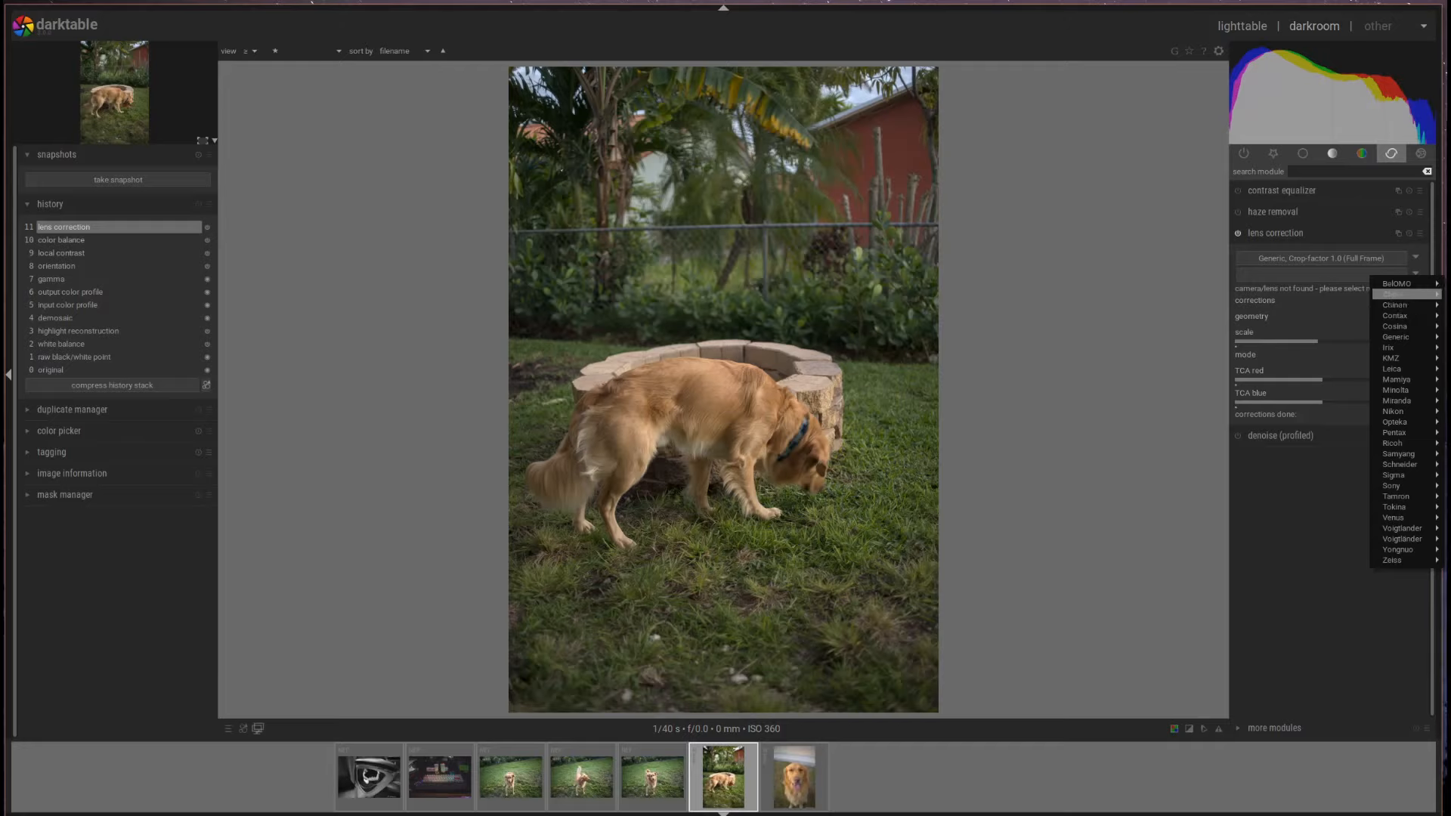
pyautogui.click(1448, 378)
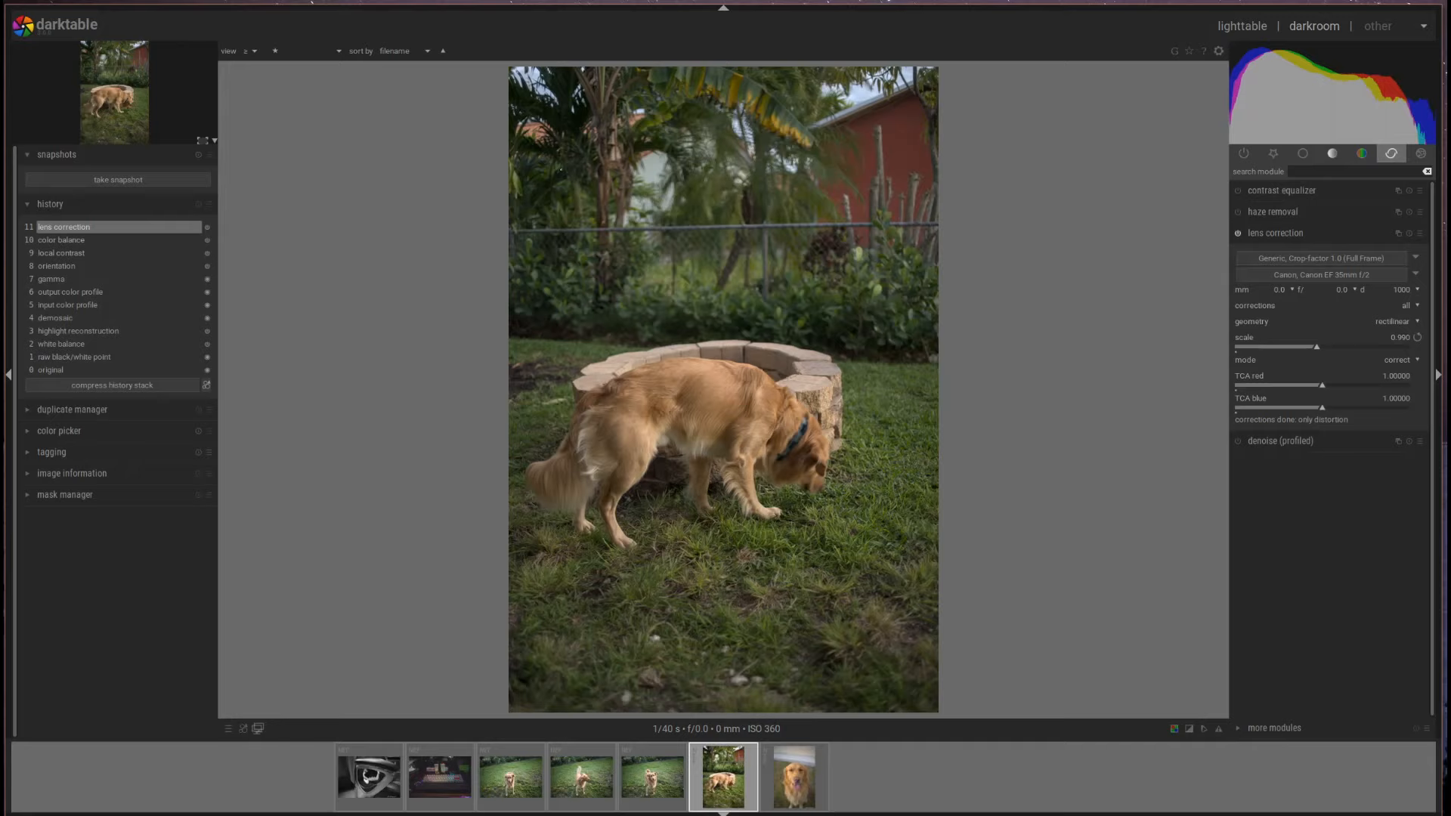
pyautogui.click(1341, 263)
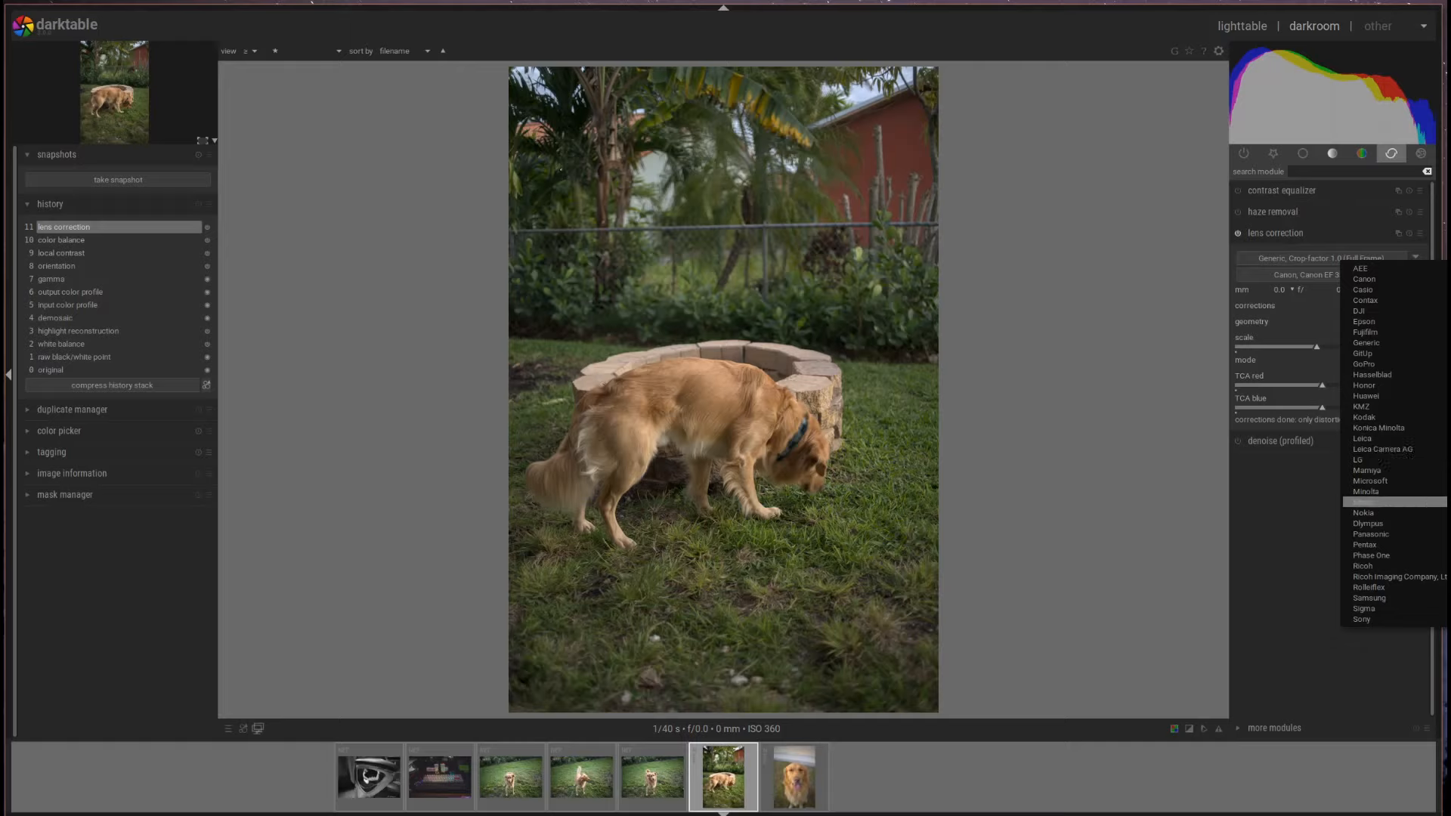
pyautogui.click(1394, 502)
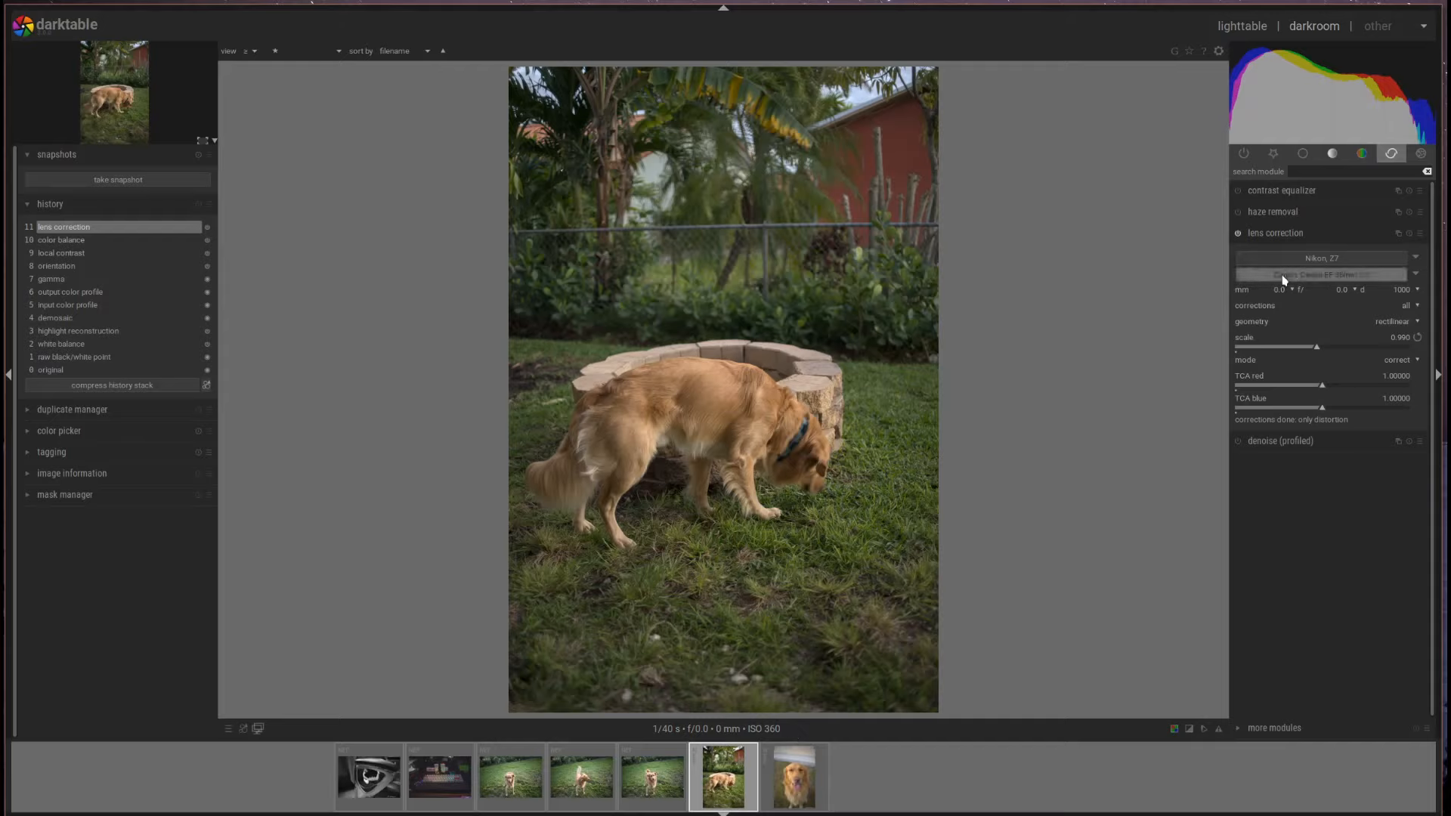
# - Apply the contrast equalizer 'clarity' preset to the photo
pyautogui.click(1274, 236)
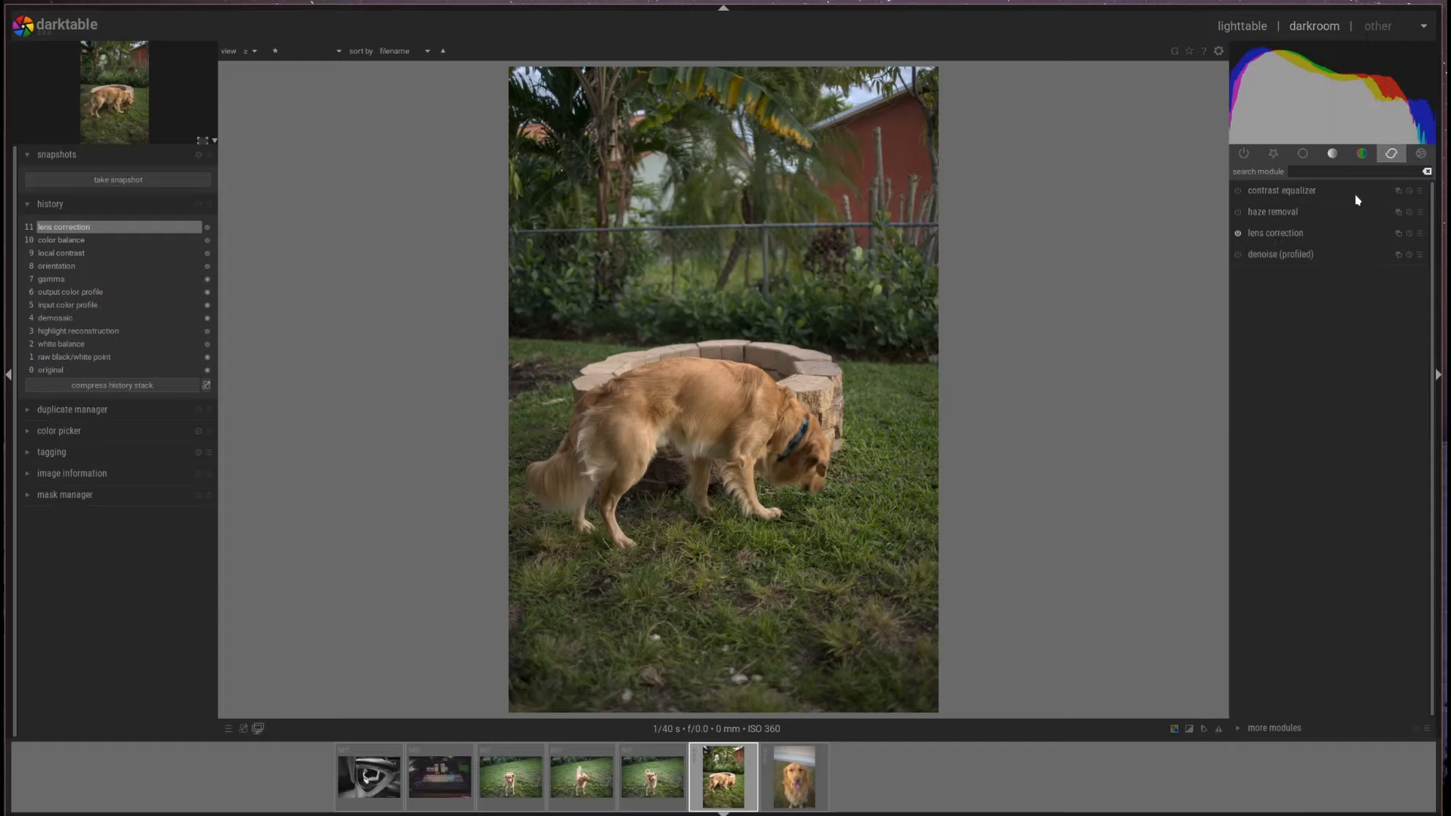
pyautogui.click(1420, 192)
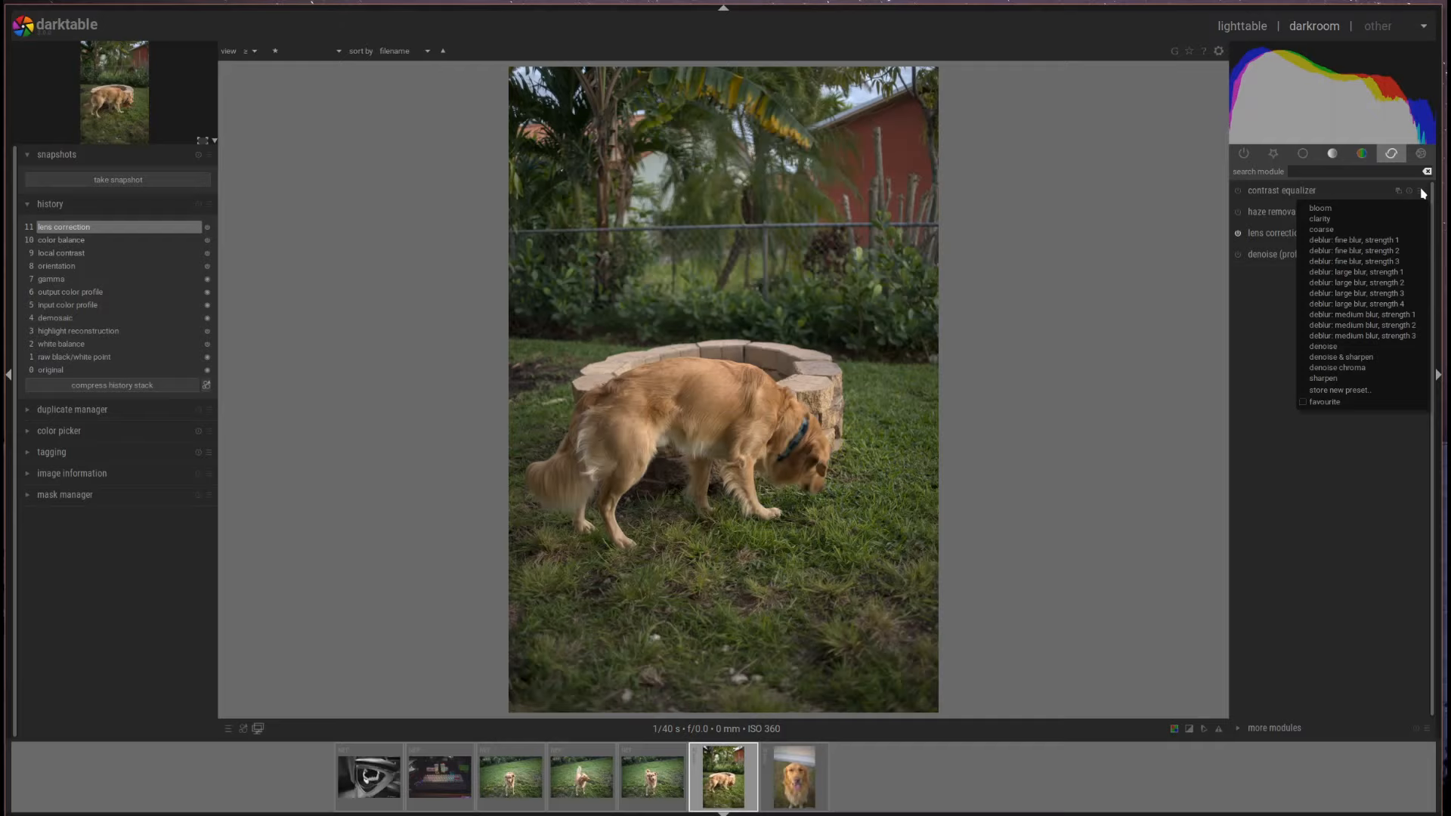
pyautogui.click(1371, 220)
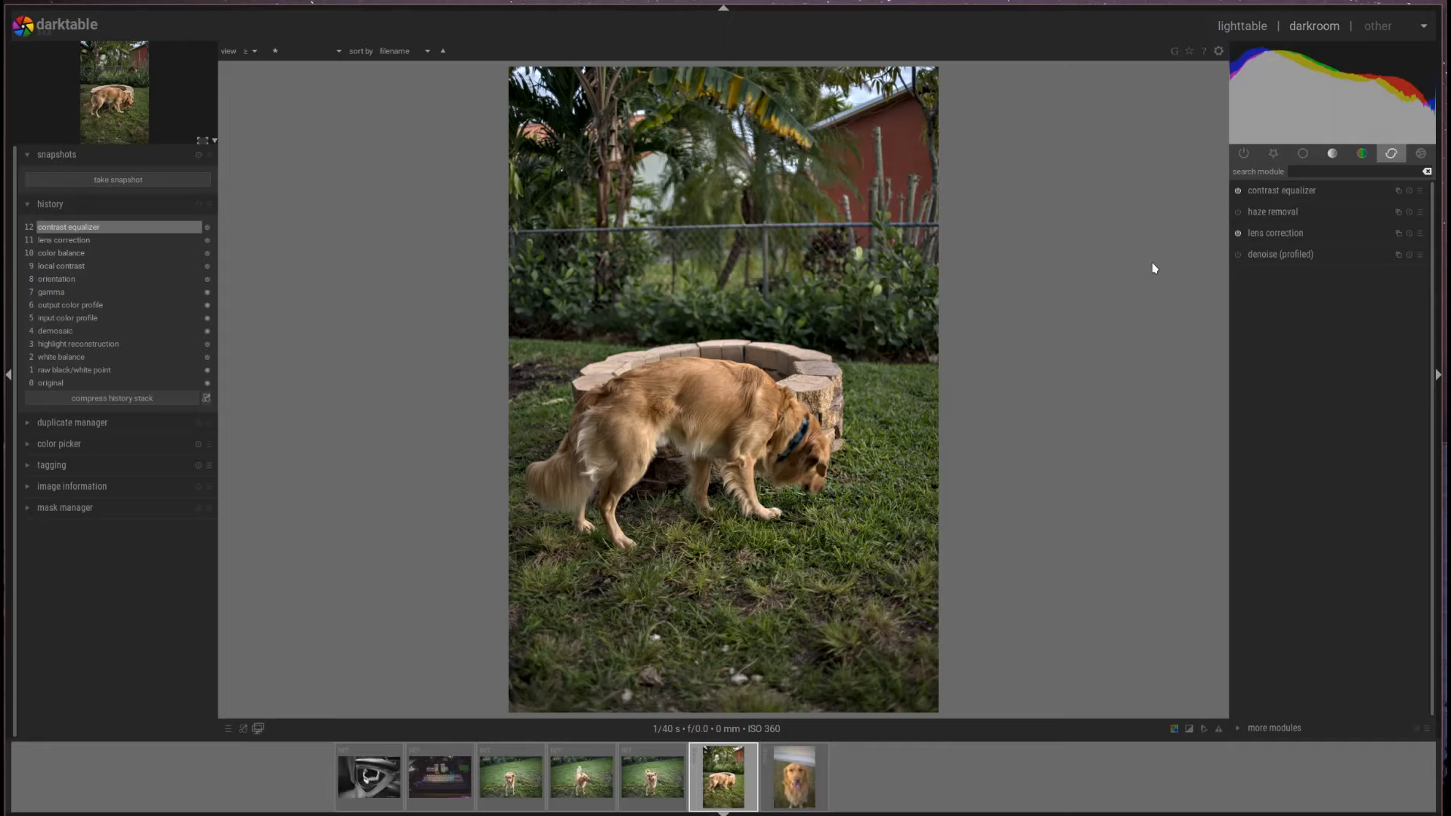
# - Try haze removal, then revert history to item 12 and show the effects module group
pyautogui.click(1272, 214)
pyautogui.click(1274, 215)
pyautogui.click(1239, 215)
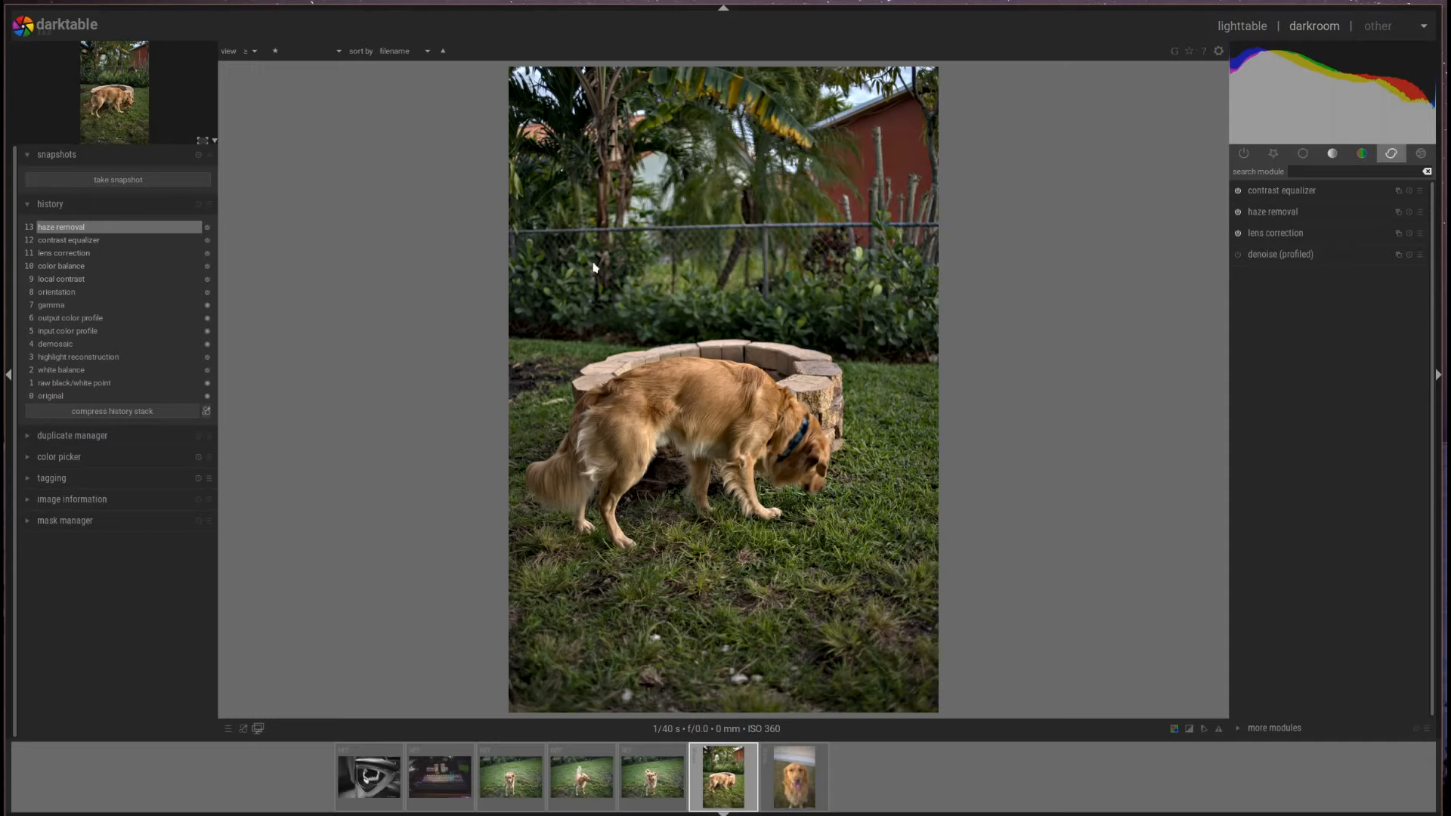
pyautogui.click(107, 241)
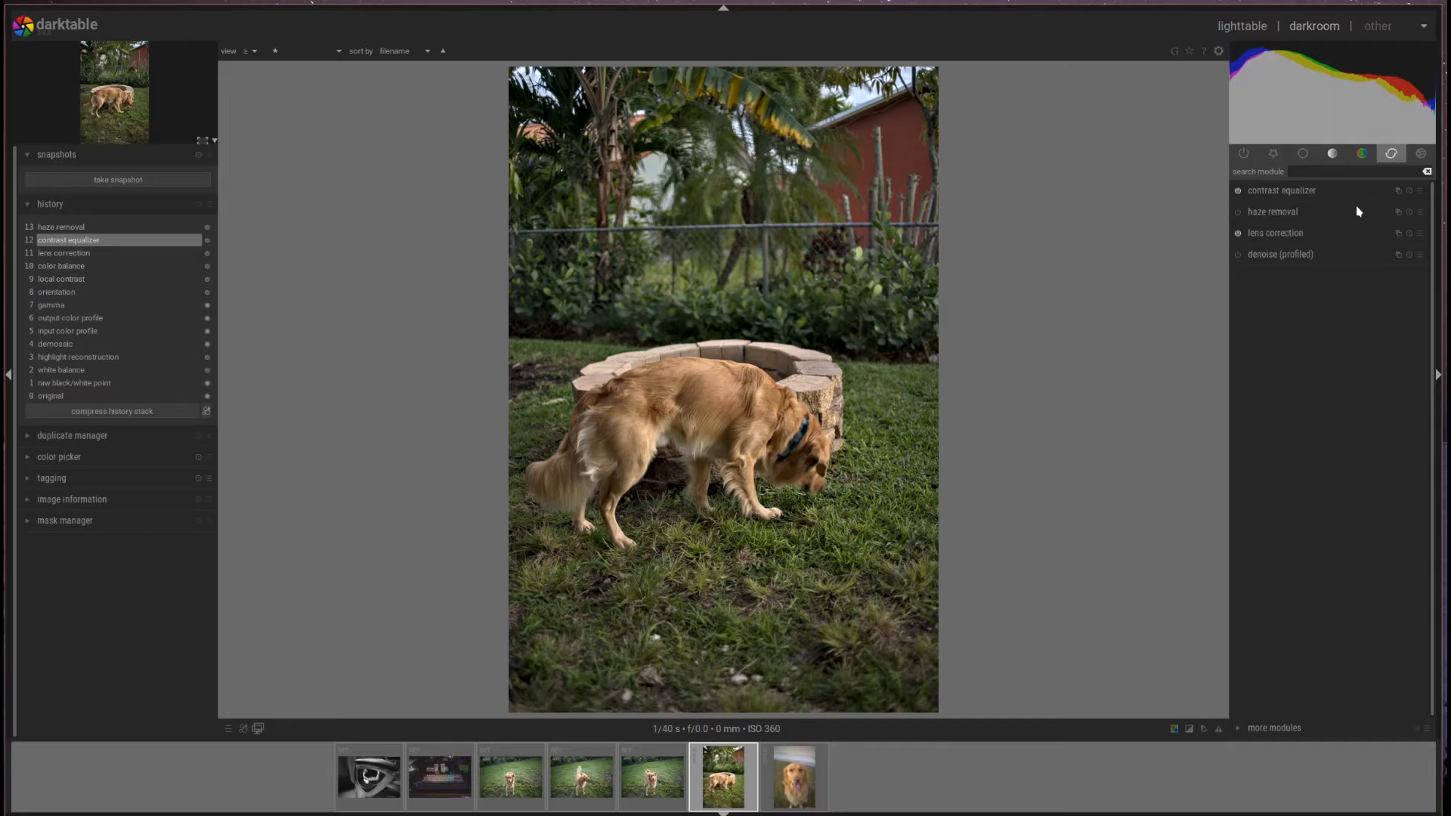
pyautogui.click(1421, 154)
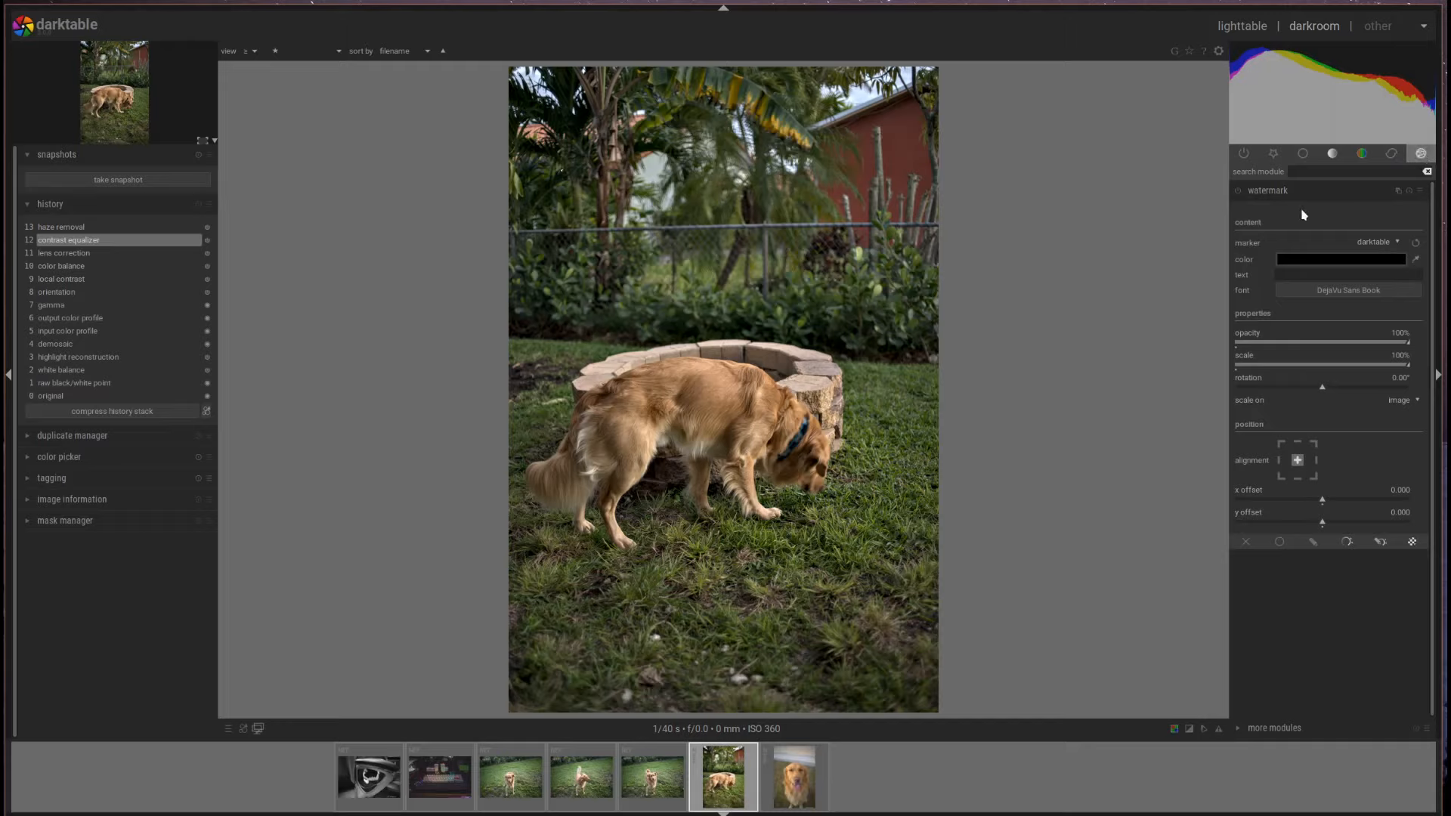
# - Apply the saved dark-background text watermark preset and return to the lighttable
pyautogui.click(1420, 191)
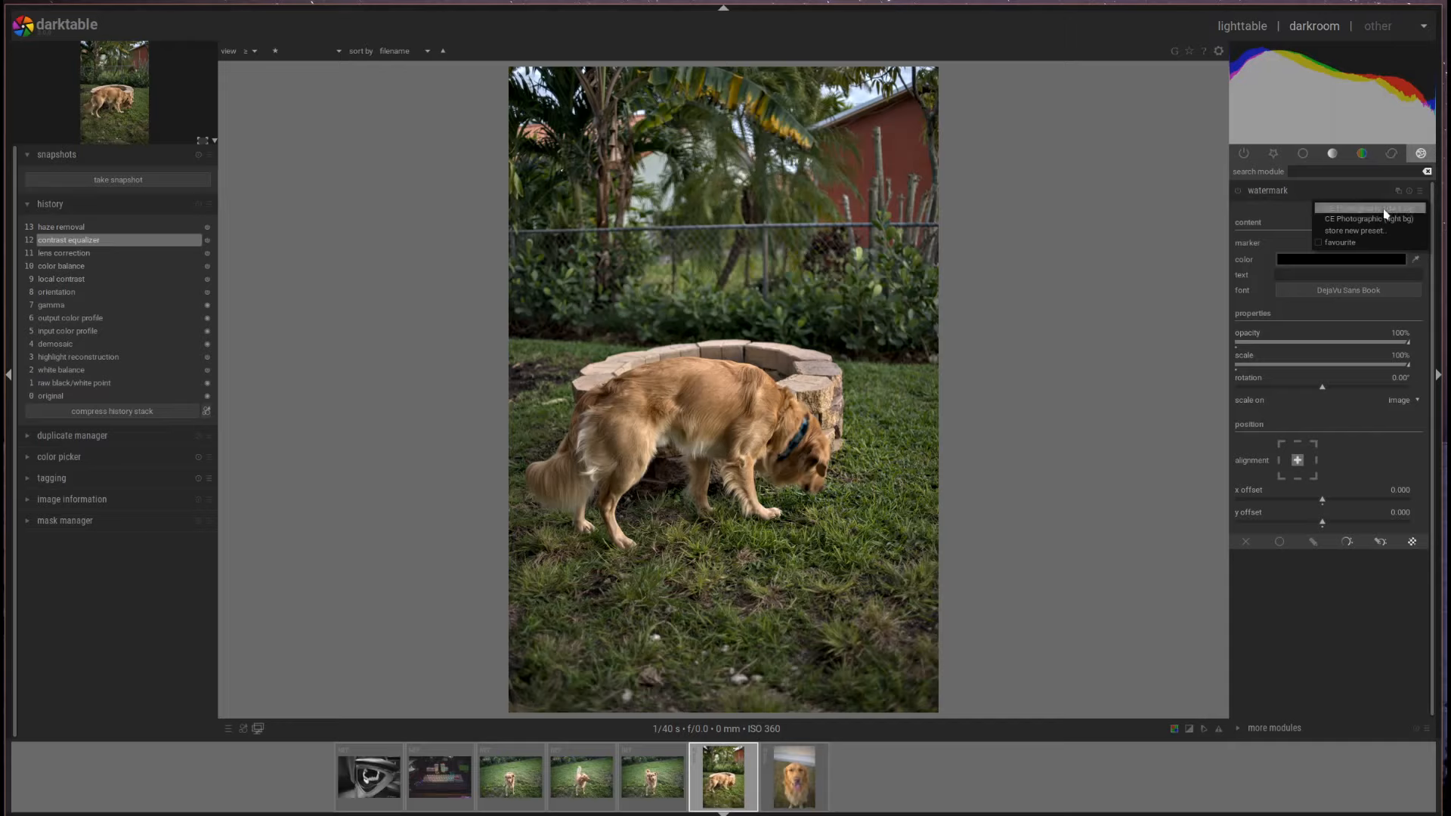
pyautogui.click(1376, 211)
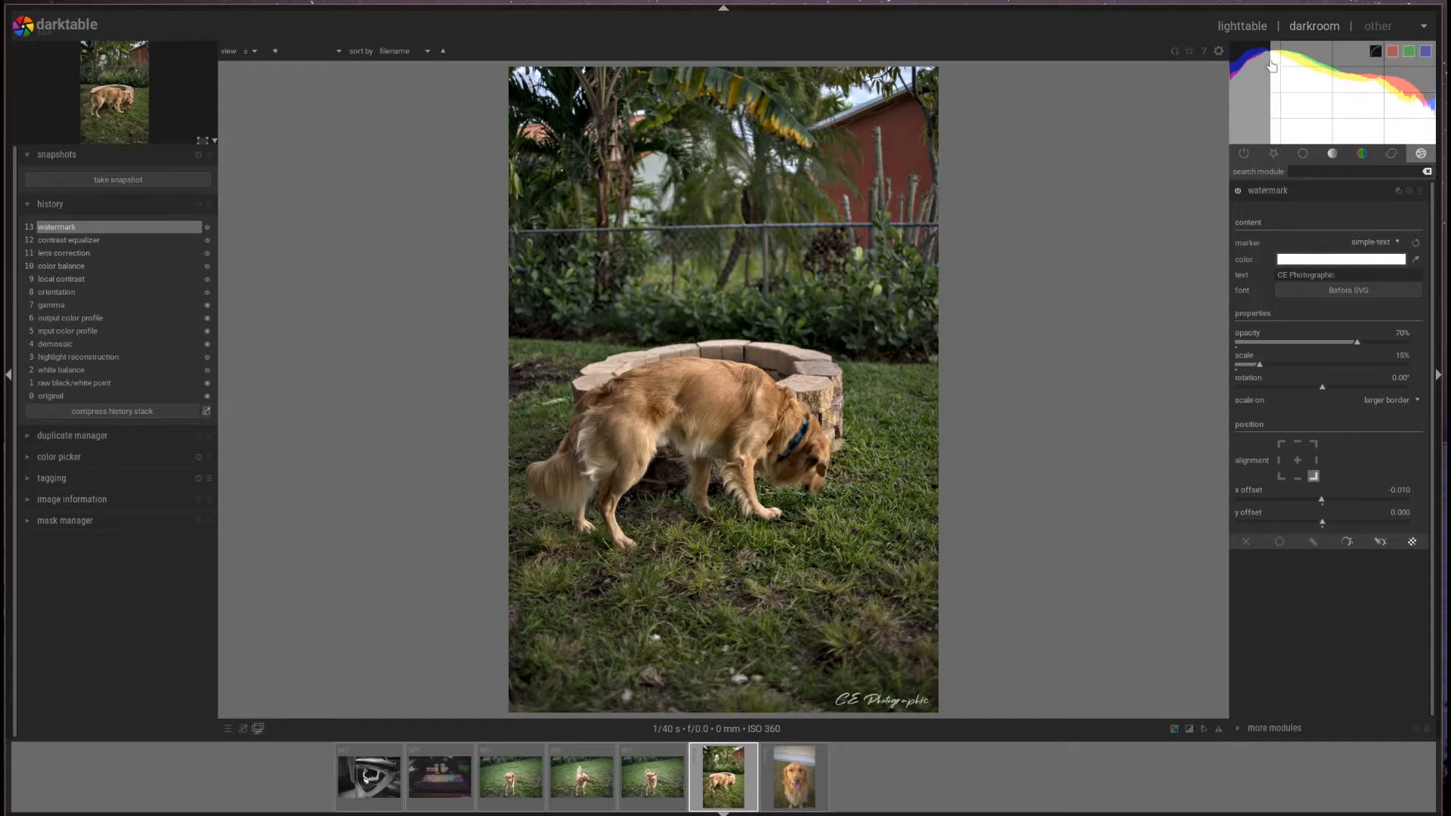
pyautogui.click(1243, 26)
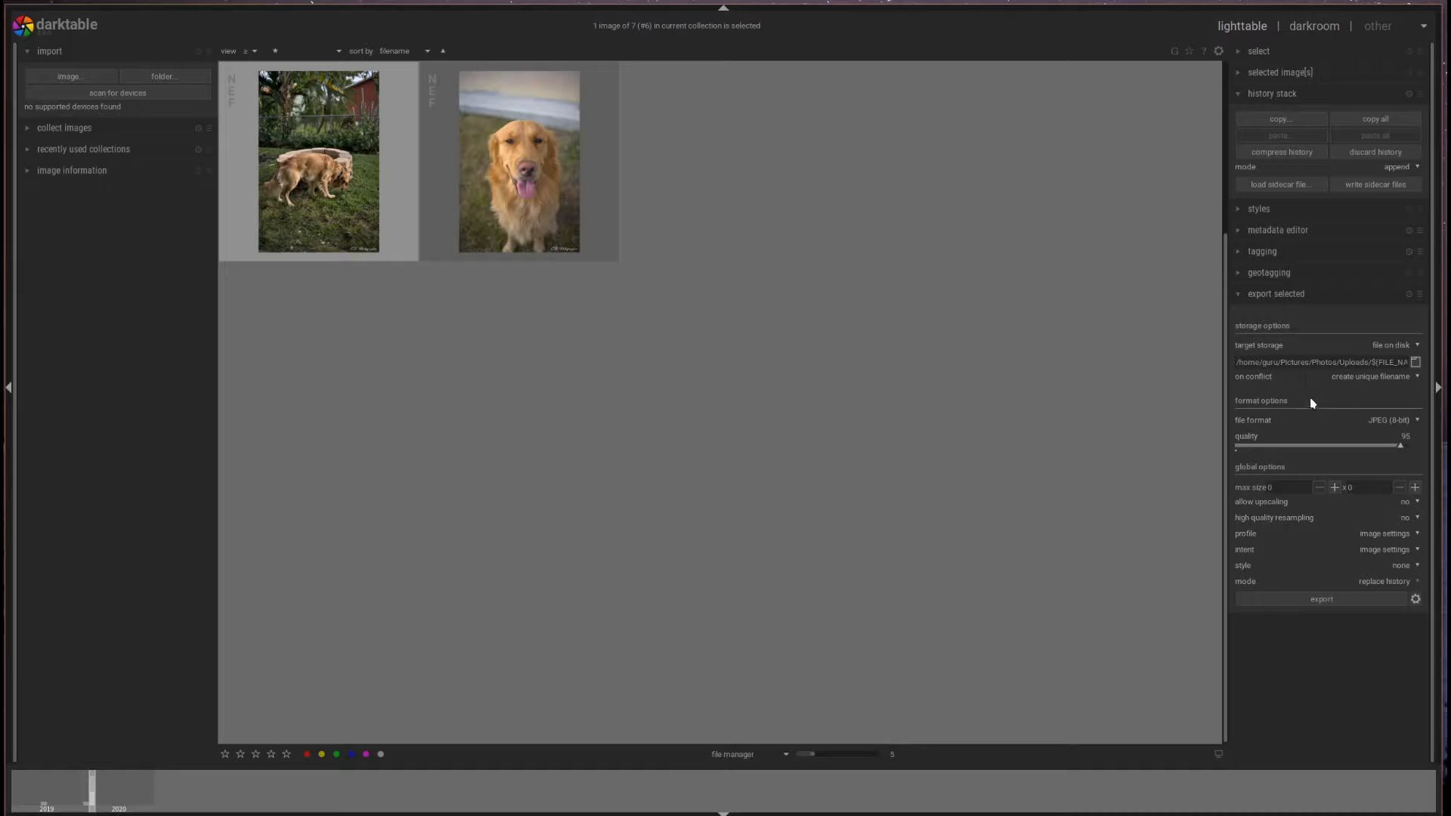
# - Export the photo as a quality-95 JPEG, IMG-20200204-0018.jpg, into Photos/Uploads
pyautogui.moveTo(1341, 364)
pyautogui.click(1328, 601)
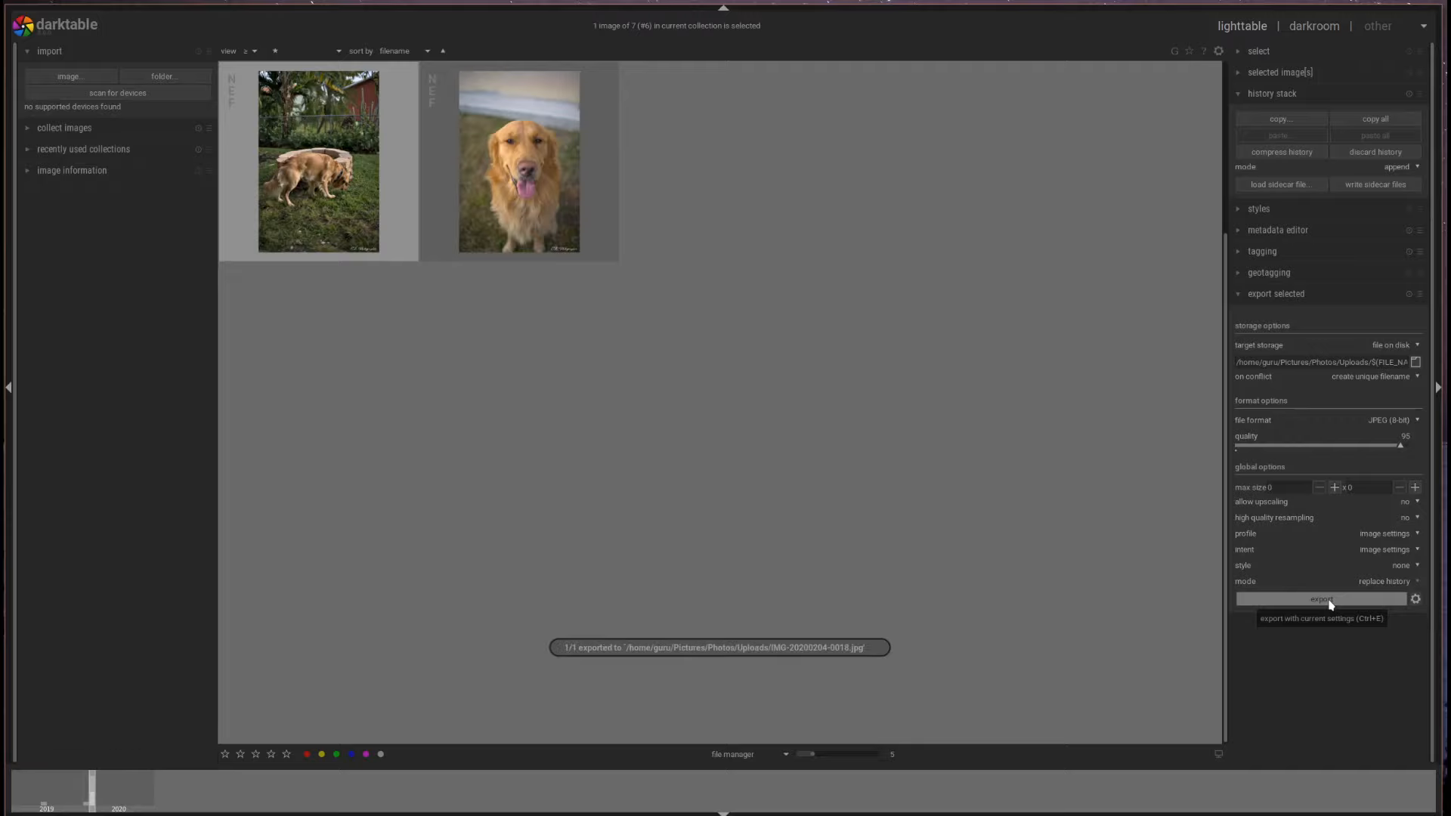
pyautogui.click(1218, 53)
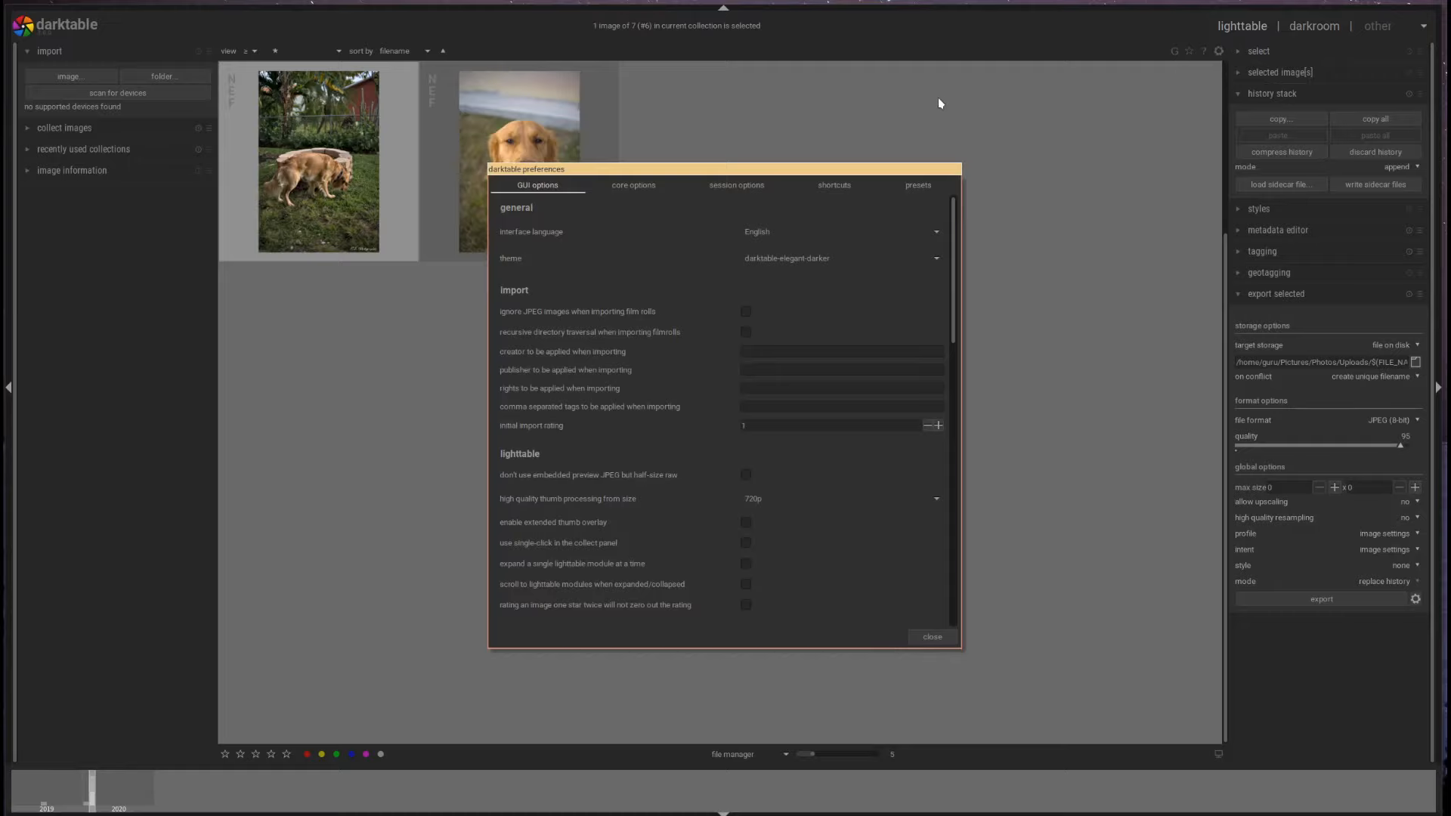
pyautogui.click(634, 187)
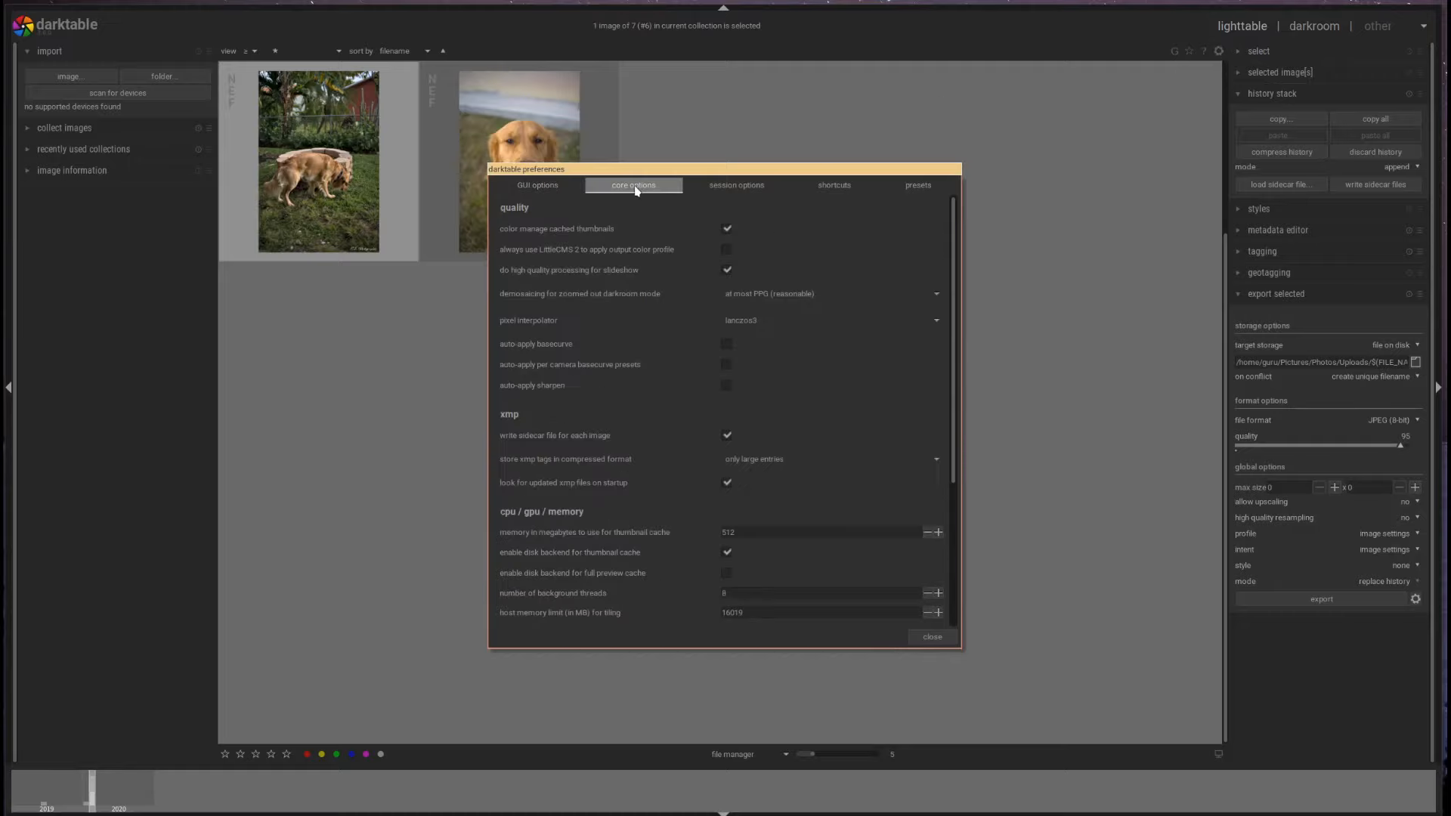
pyautogui.scroll(-3, 610, 583)
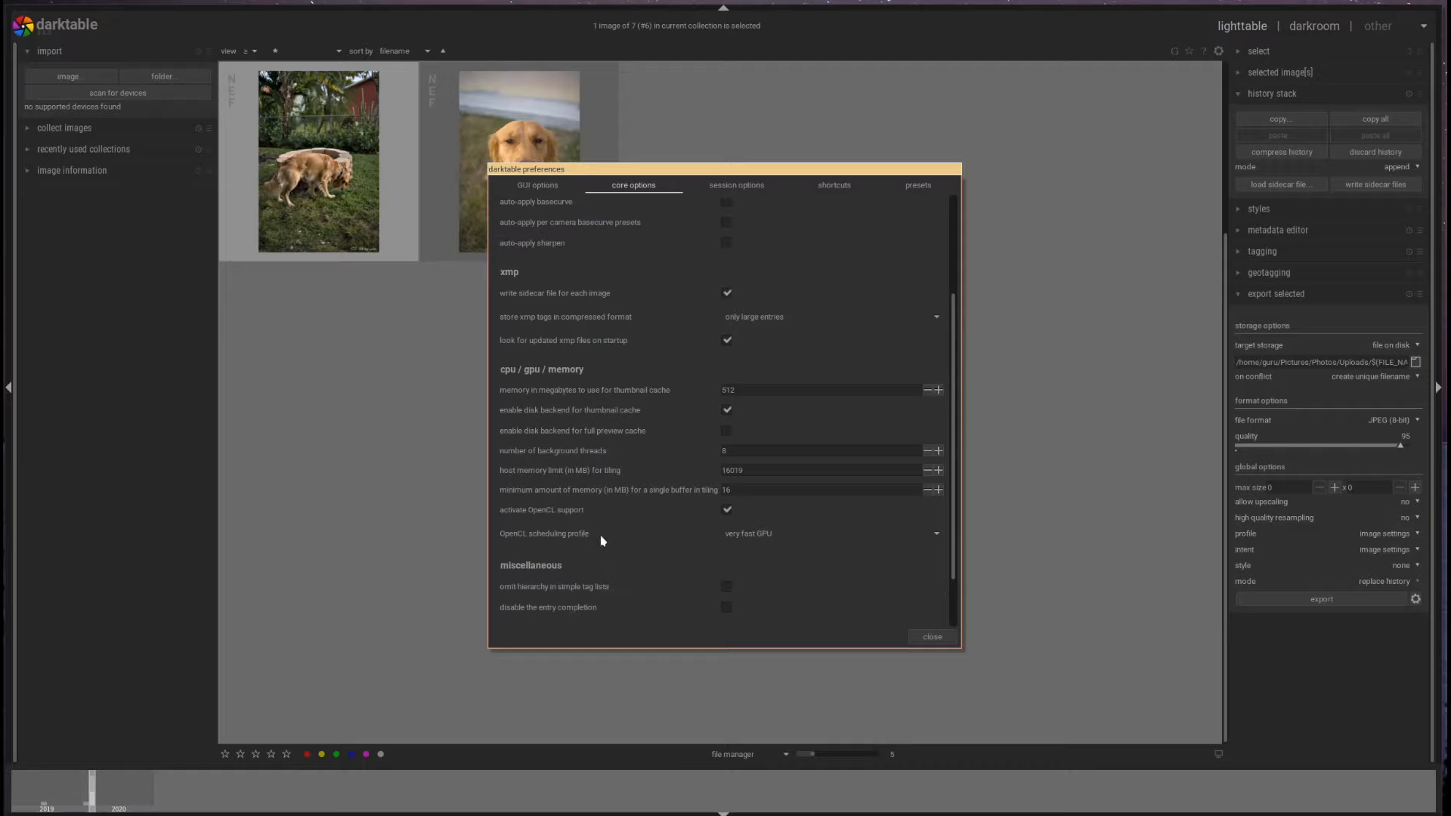
pyautogui.moveTo(765, 540)
pyautogui.click(934, 637)
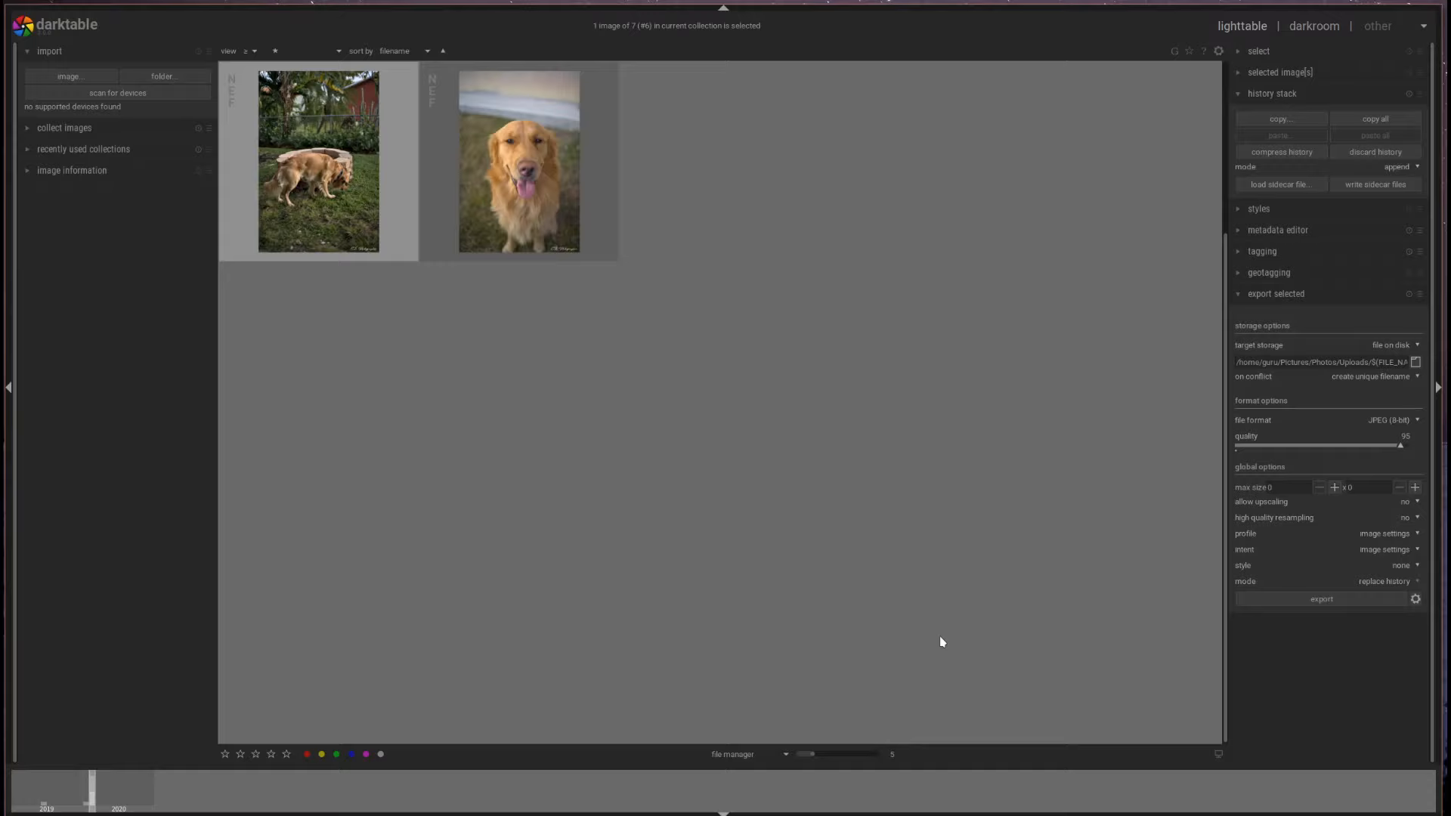